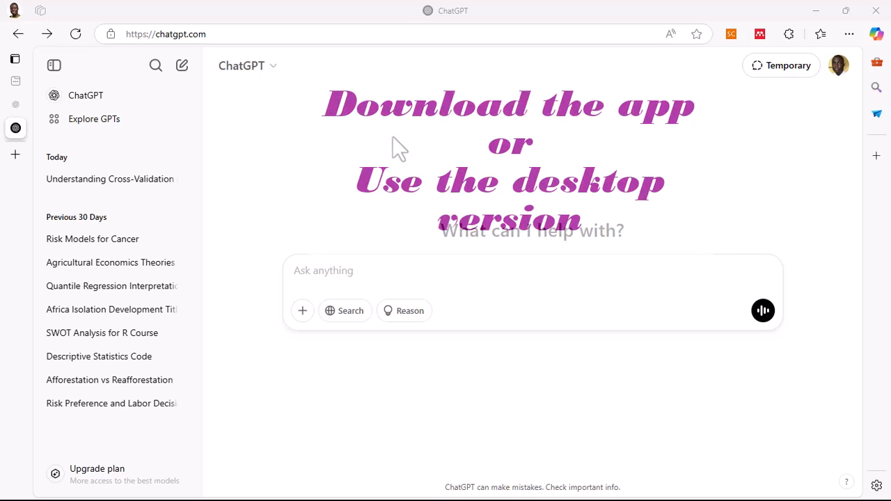
- Switch to the OpenAI overview tab and open the API Platform login page from the login options
{"action": "left_click", "coordinate": [15, 104]}
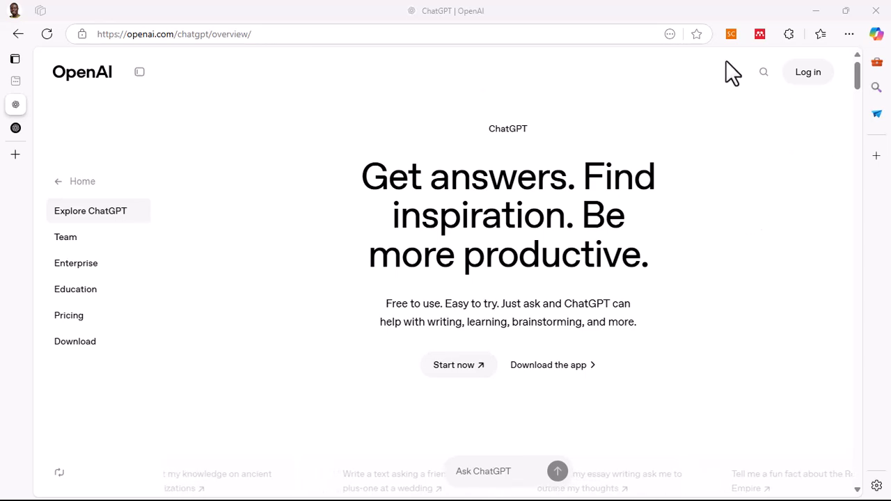
{"action": "left_click", "coordinate": [816, 86]}
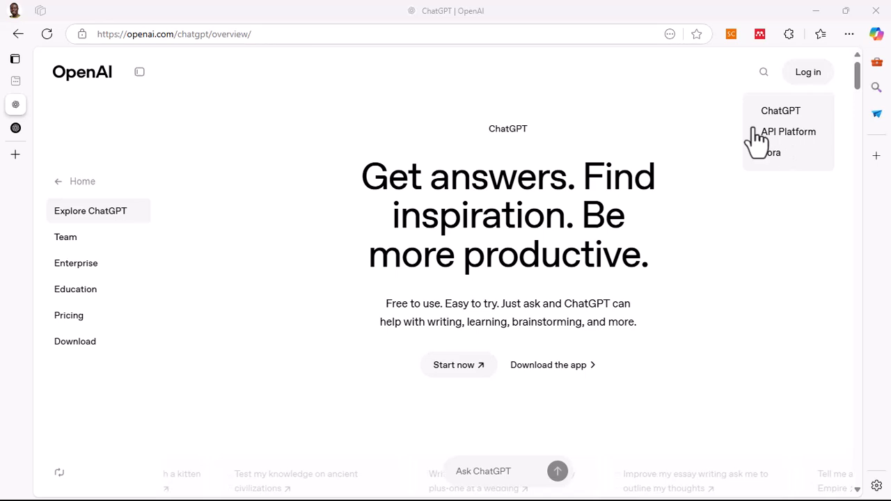
{"action": "left_click", "coordinate": [808, 149]}
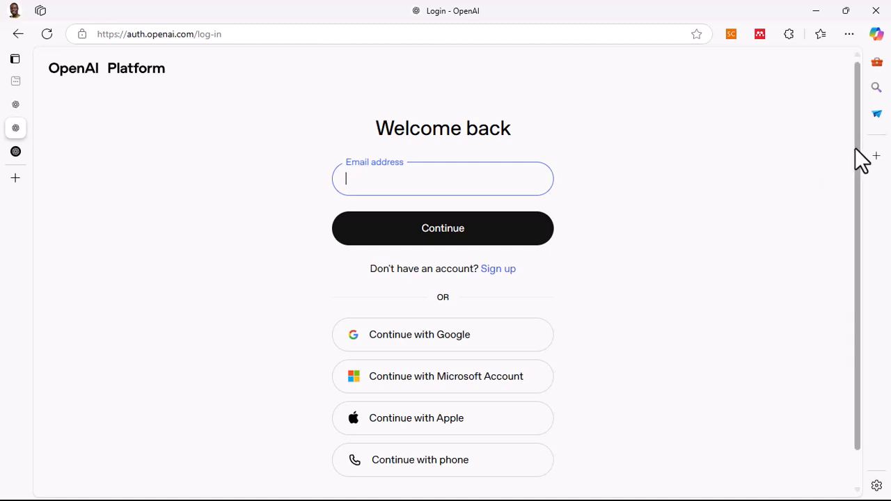
- Scroll the login page and open the Sign up page to create an account
{"action": "scroll", "coordinate": [856, 185], "scroll_direction": "down", "scroll_amount": 1}
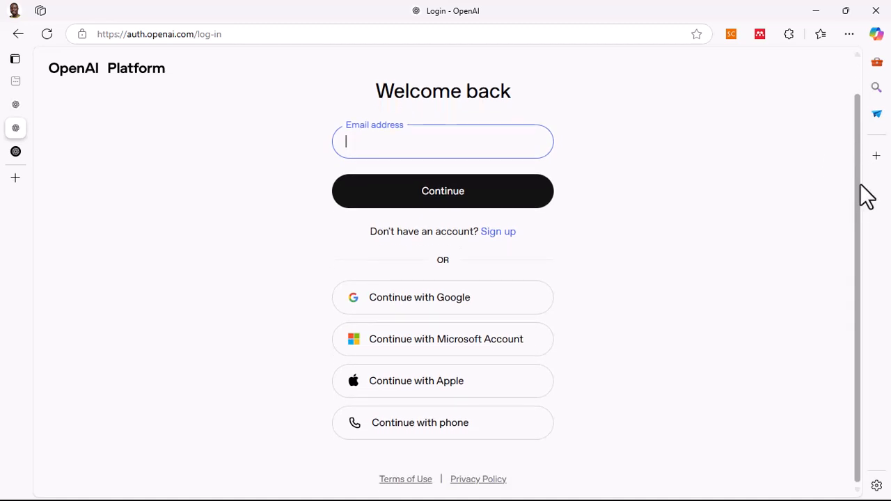
{"action": "scroll", "coordinate": [864, 197], "scroll_direction": "up", "scroll_amount": 1}
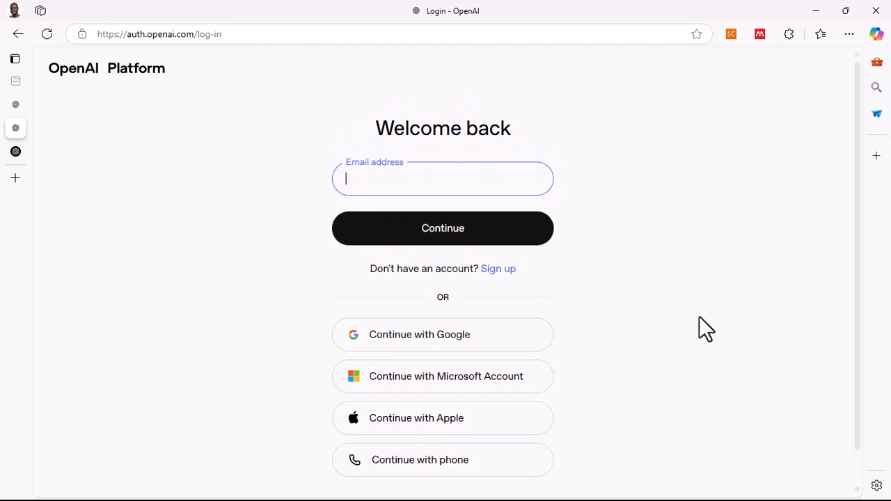
{"action": "left_click", "coordinate": [497, 271]}
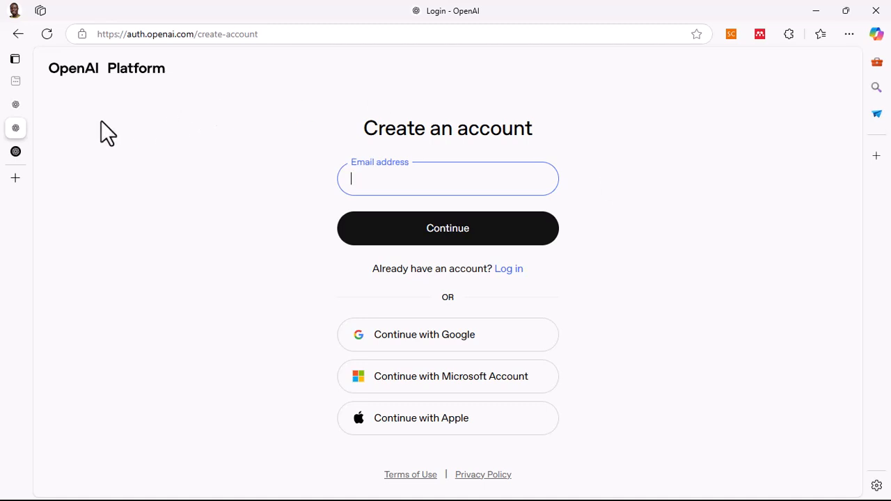
- Return to the ChatGPT tab and open Explore GPTs
{"action": "mouse_move", "coordinate": [13, 122]}
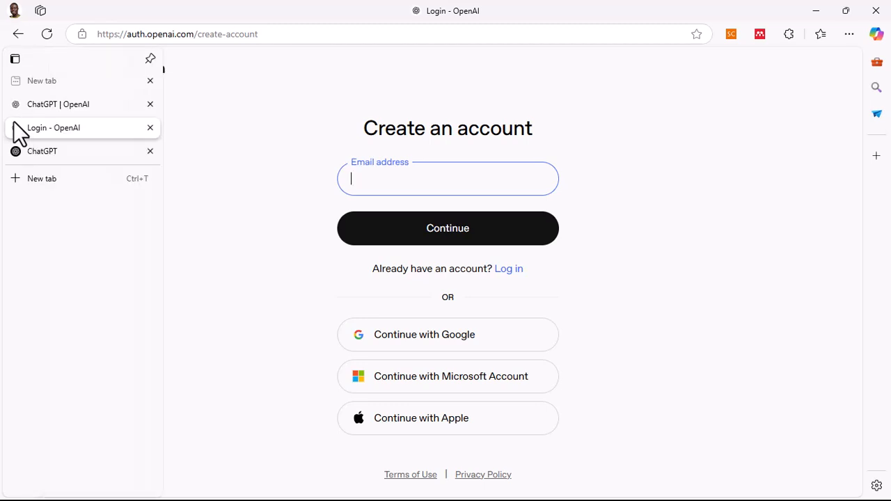
{"action": "left_click", "coordinate": [40, 154]}
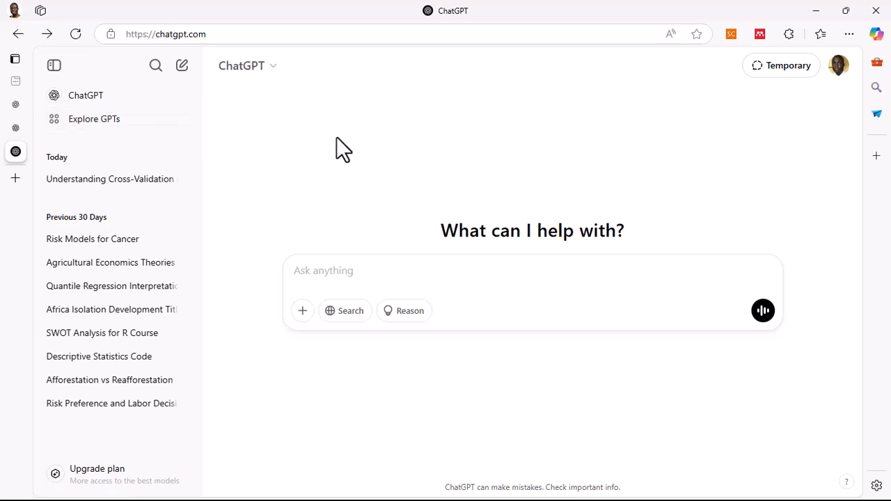
{"action": "left_click", "coordinate": [98, 120]}
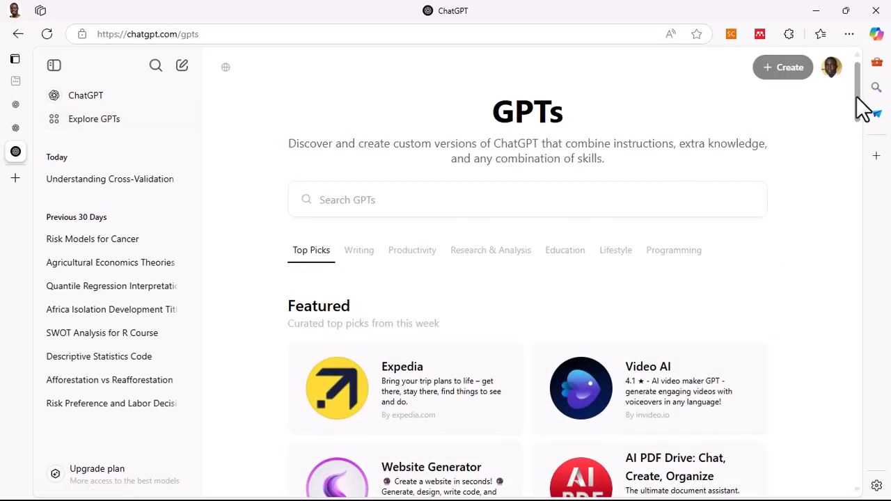
- Scroll to the By ChatGPT section, open Data Analyst and start a chat with it
{"action": "mouse_move", "coordinate": [863, 107]}
{"action": "left_mouse_down"}
{"action": "mouse_move", "coordinate": [865, 132]}
{"action": "mouse_move", "coordinate": [865, 117]}
{"action": "mouse_move", "coordinate": [857, 119]}
{"action": "left_mouse_up"}
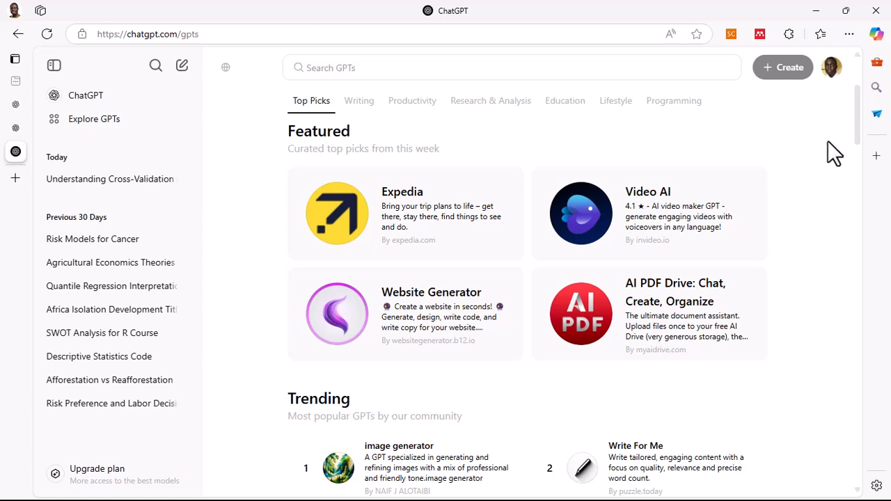
{"action": "left_click_drag", "start_coordinate": [857, 104], "coordinate": [855, 180]}
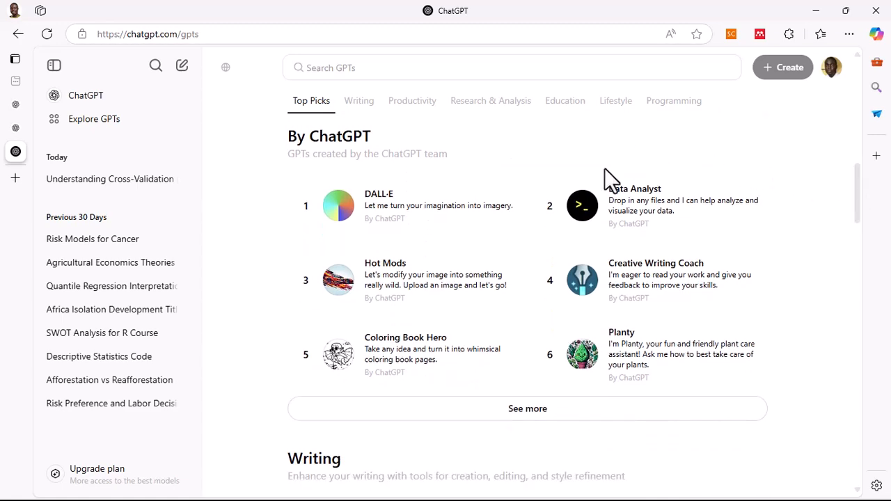
{"action": "left_click", "coordinate": [636, 203]}
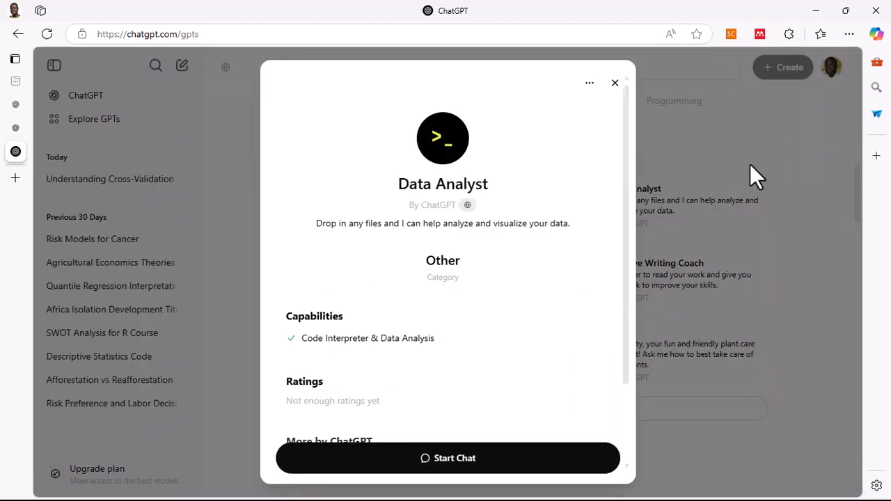
{"action": "left_click", "coordinate": [458, 462]}
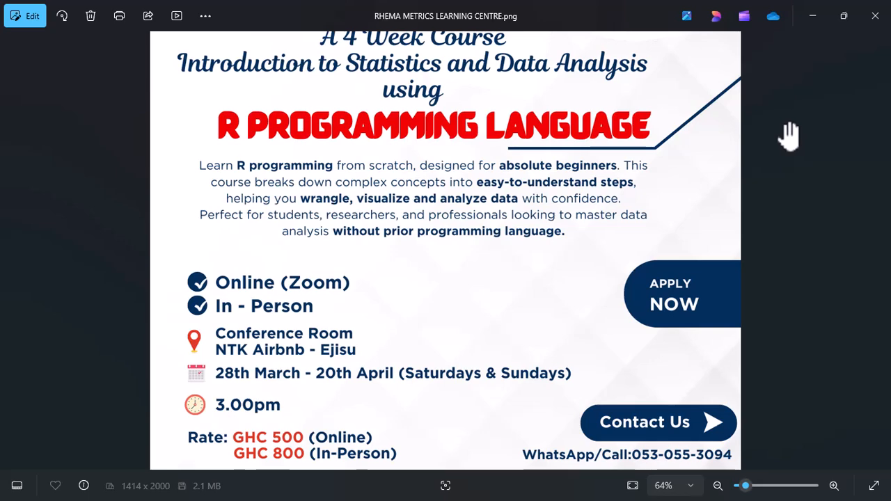
{"action": "mouse_move", "coordinate": [789, 136]}
{"action": "left_mouse_down"}
{"action": "mouse_move", "coordinate": [792, 165]}
{"action": "mouse_move", "coordinate": [791, 121]}
{"action": "left_mouse_up"}
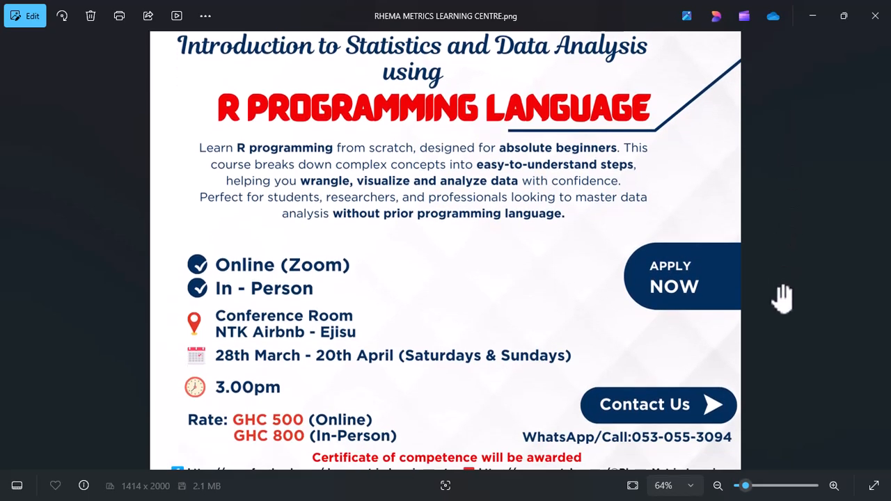
{"action": "left_click_drag", "start_coordinate": [782, 297], "coordinate": [786, 271]}
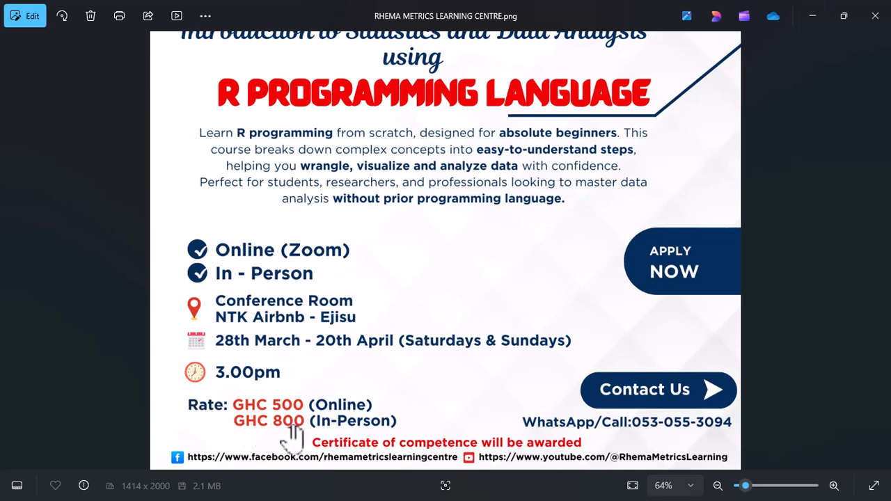
{"action": "left_click", "coordinate": [812, 15]}
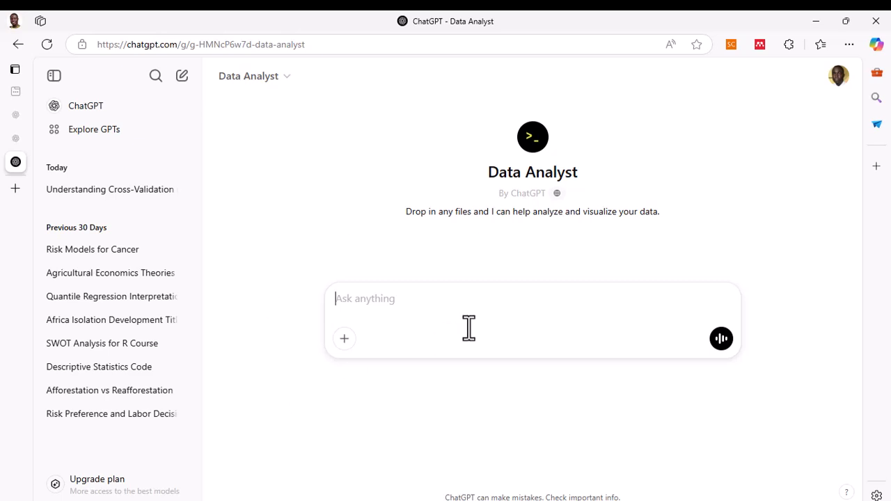
- Upload the file test from the Desktop folder as an attachment
{"action": "left_click", "coordinate": [344, 341]}
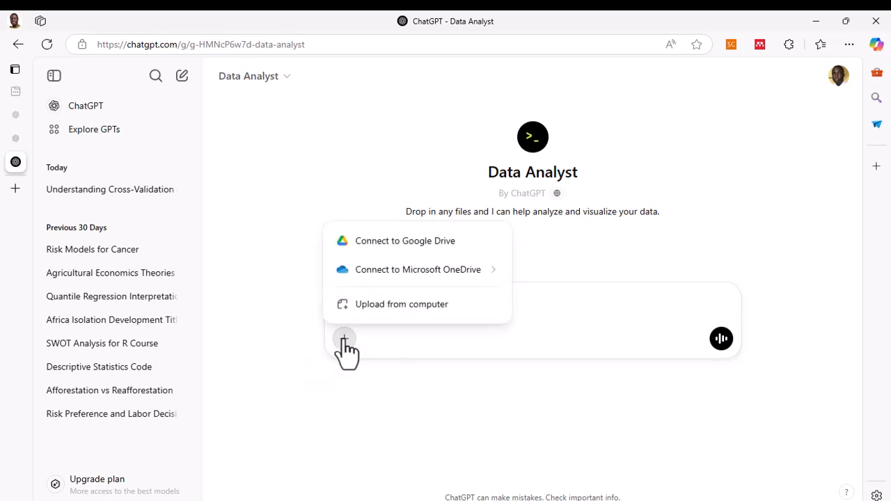
{"action": "left_click", "coordinate": [394, 306]}
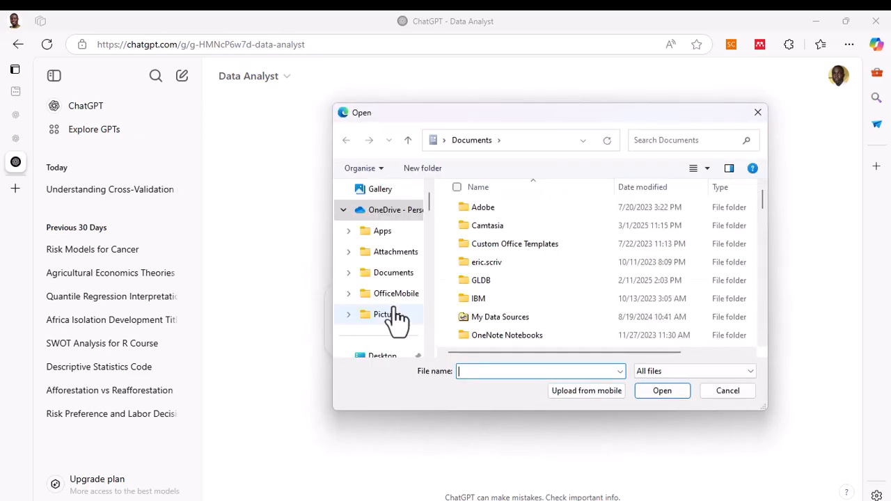
{"action": "left_click_drag", "start_coordinate": [577, 112], "coordinate": [492, 106]}
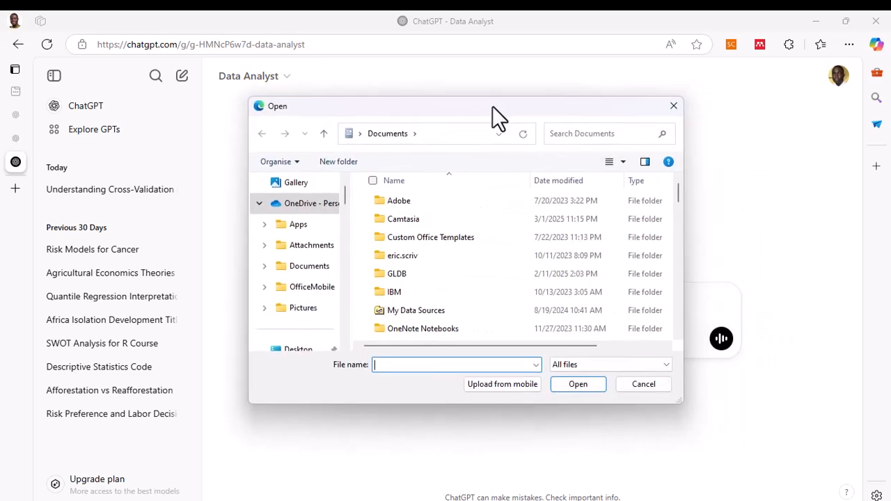
{"action": "scroll", "coordinate": [349, 206], "scroll_direction": "down", "scroll_amount": 3}
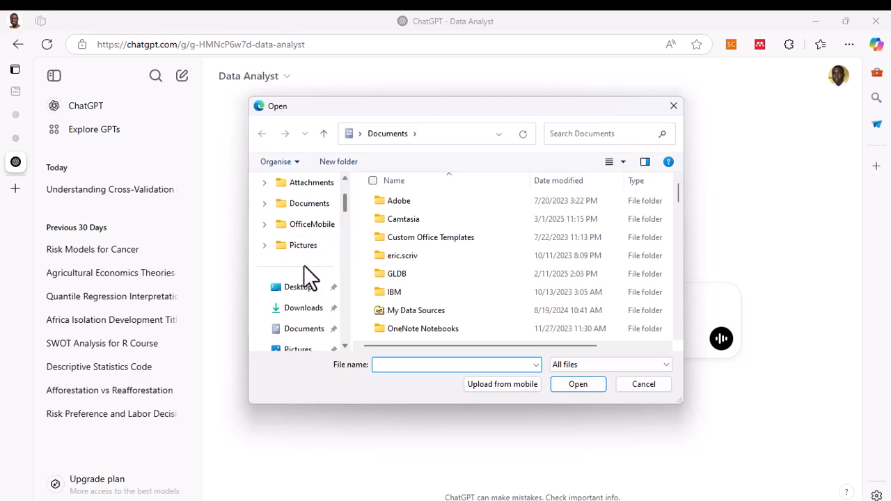
{"action": "left_click", "coordinate": [299, 288]}
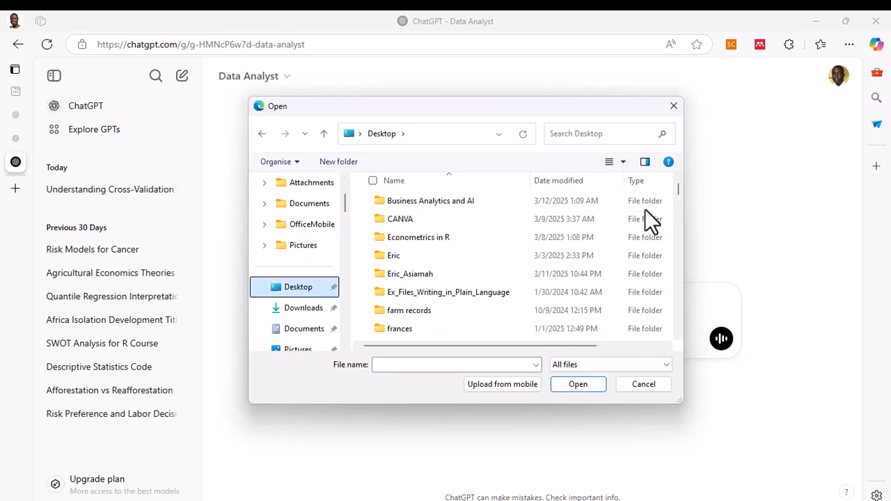
{"action": "left_click_drag", "start_coordinate": [678, 189], "coordinate": [679, 321]}
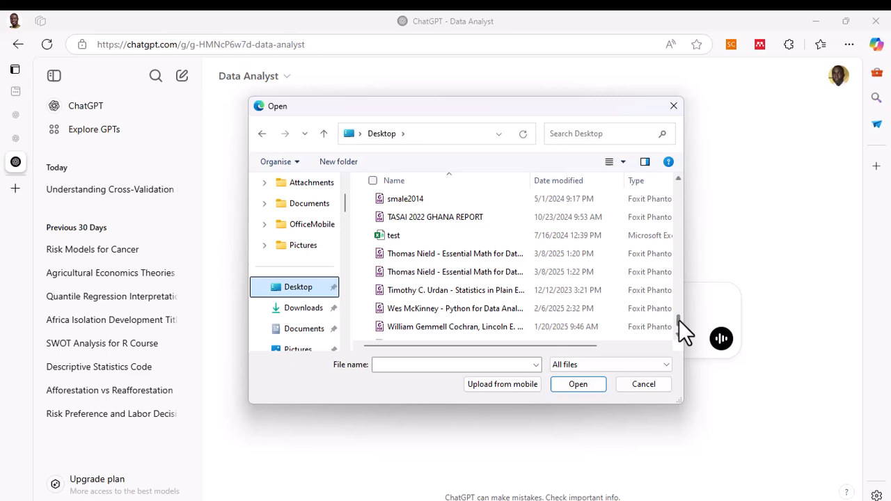
{"action": "left_click", "coordinate": [392, 234]}
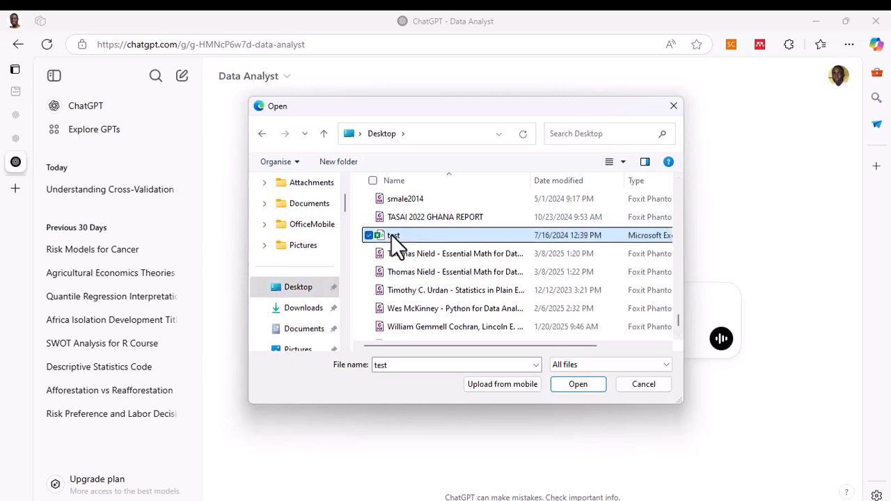
{"action": "left_click", "coordinate": [581, 382]}
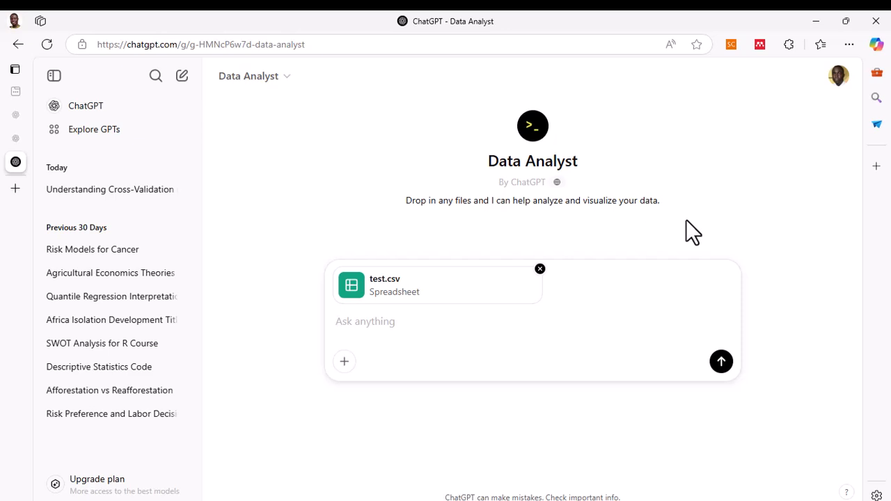
- Send the prompt "Give me a short description of the dataset"
{"action": "left_click", "coordinate": [391, 324]}
{"action": "type", "text": "Give me"}
{"action": "type", "text": "a "}
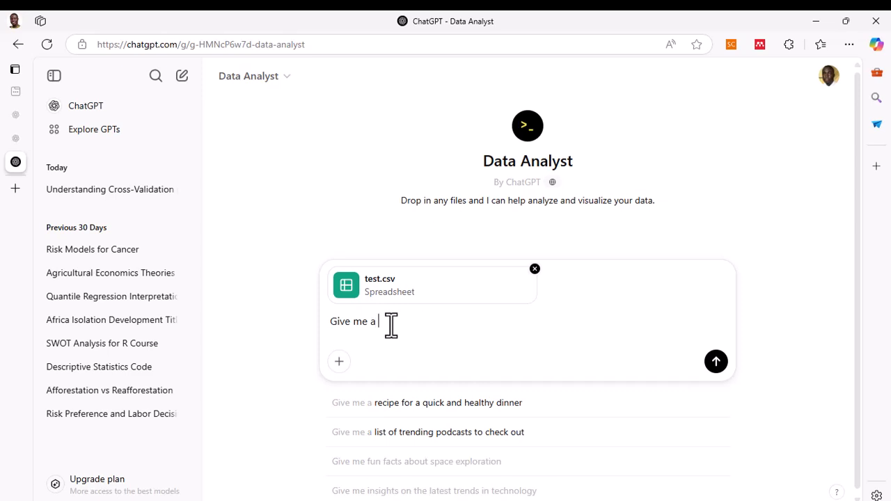
{"action": "type", "text": "short de"}
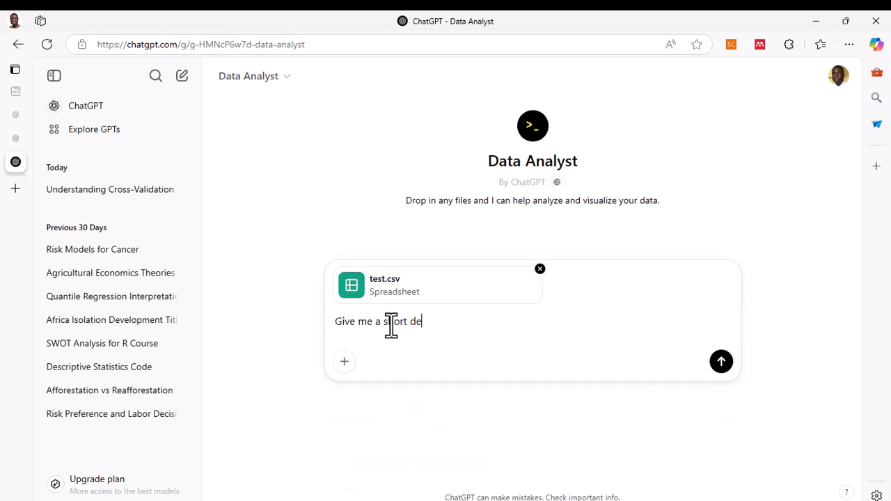
{"action": "type", "text": "scriptio"}
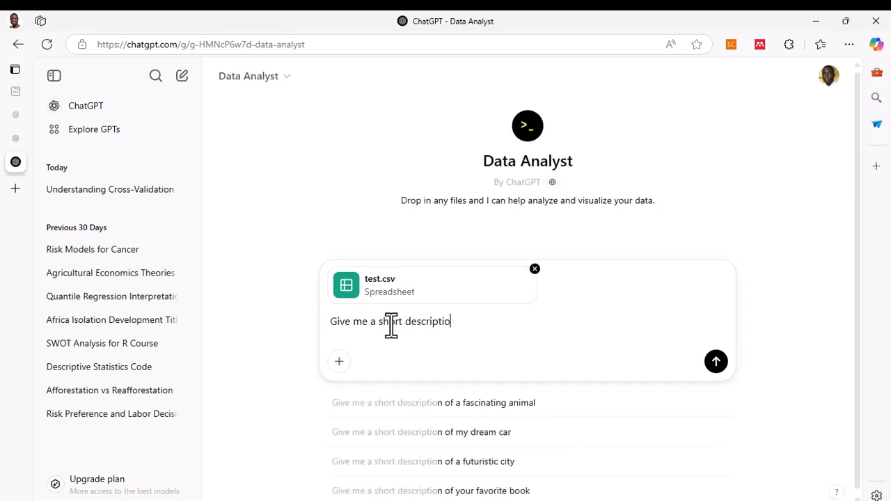
{"action": "type", "text": "n of the "}
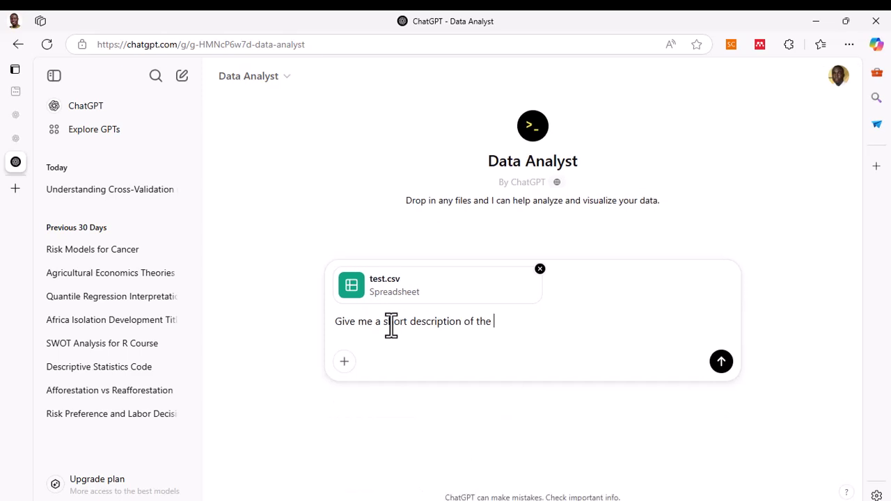
{"action": "type", "text": "dataset"}
{"action": "key", "text": "Return"}
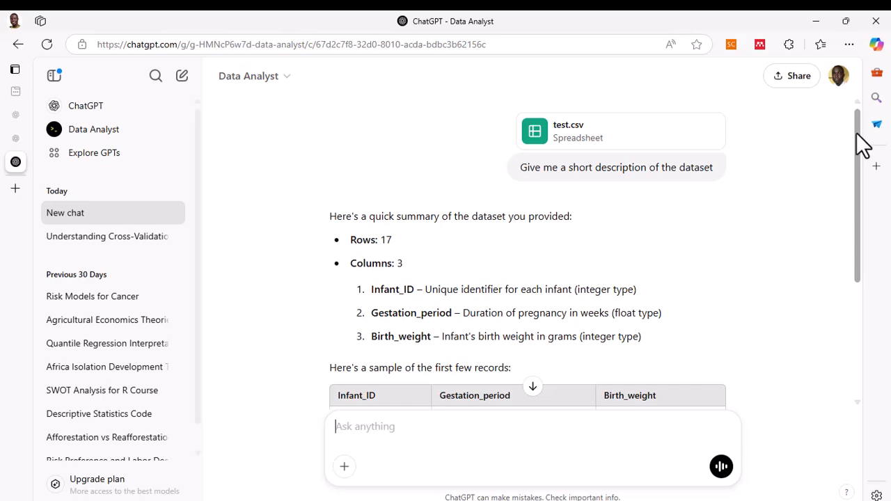
- Send the prompt "Give me a summary statistics of gestation period and birth weight"
{"action": "left_click_drag", "start_coordinate": [857, 133], "coordinate": [852, 168]}
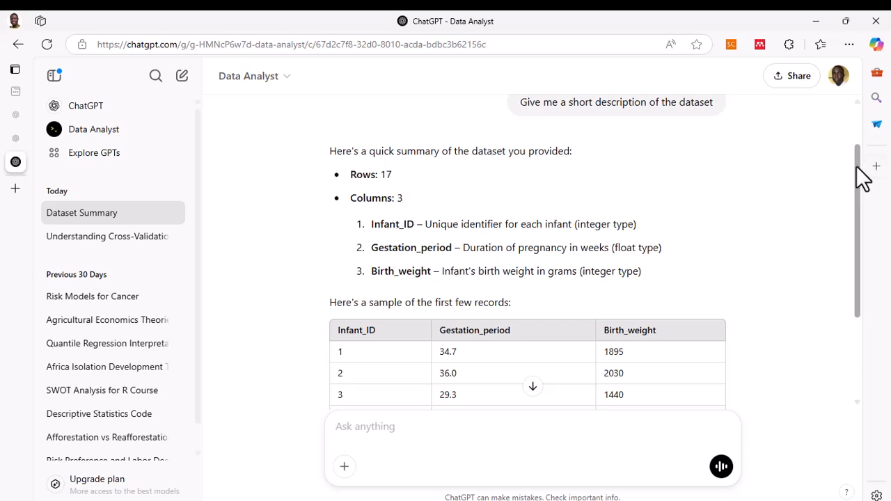
{"action": "left_click_drag", "start_coordinate": [863, 177], "coordinate": [862, 289]}
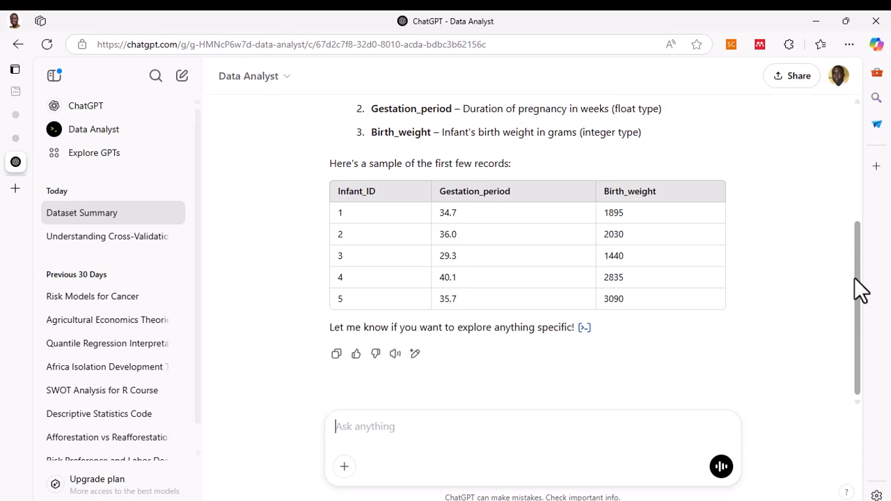
{"action": "scroll", "coordinate": [857, 265], "scroll_direction": "up", "scroll_amount": 1}
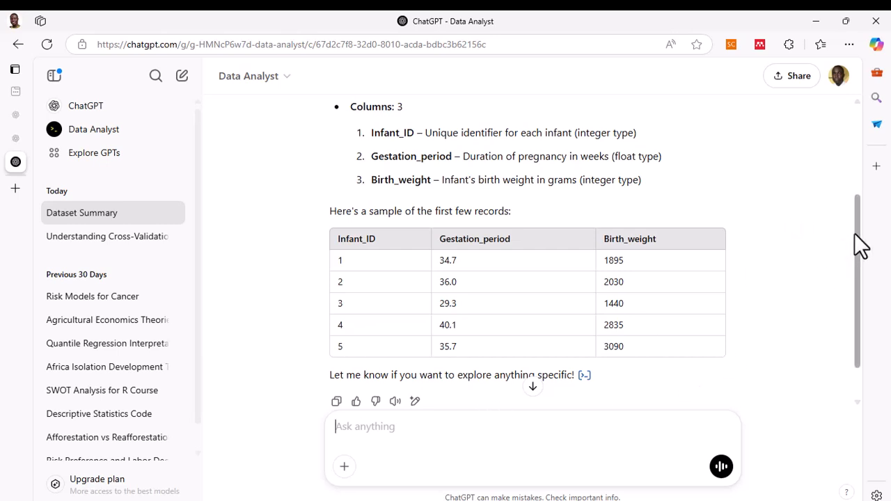
{"action": "left_click_drag", "start_coordinate": [861, 245], "coordinate": [851, 278]}
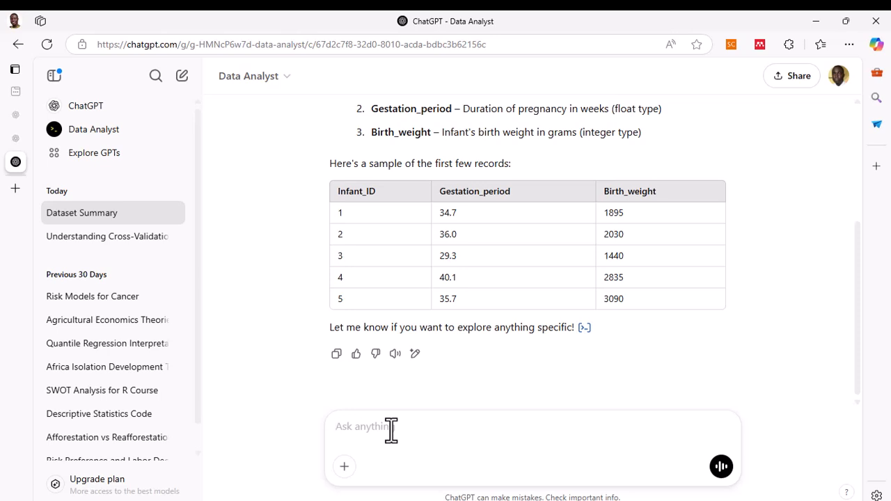
{"action": "type", "text": "Give me a summary statis"}
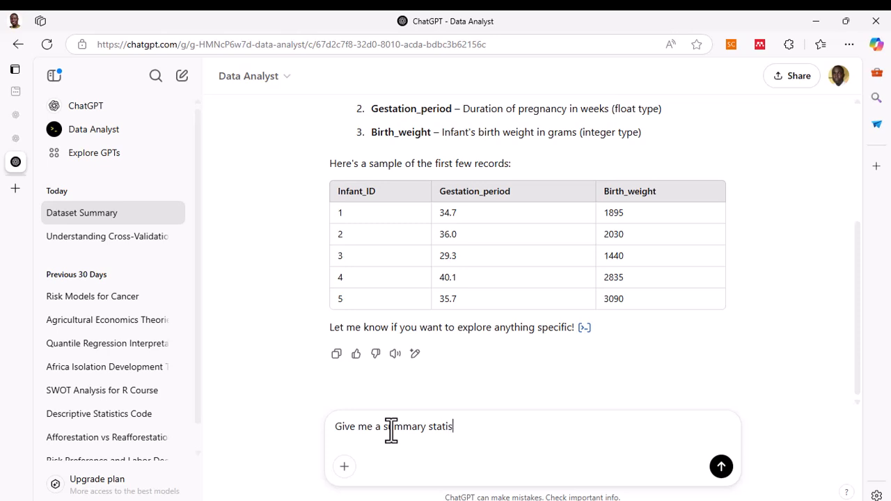
{"action": "type", "text": "tics of gesta"}
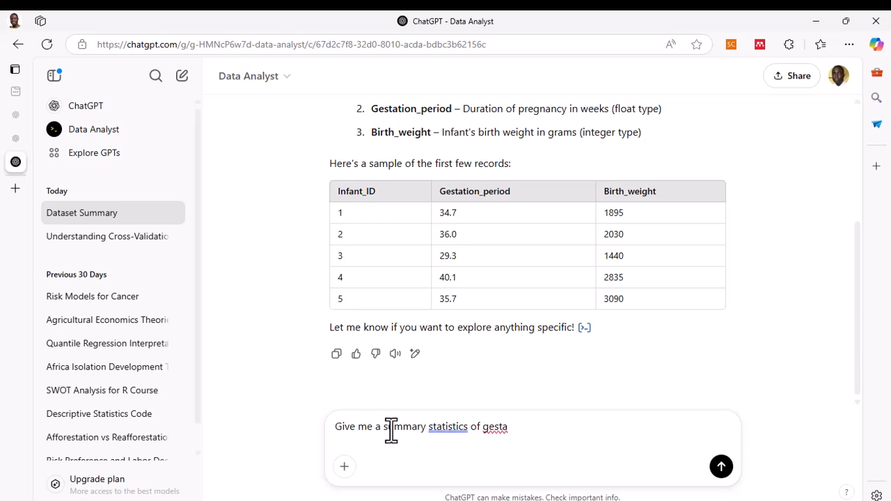
{"action": "type", "text": "ion"}
{"action": "key", "text": "BackSpace"}
{"action": "key", "text": "BackSpace"}
{"action": "key", "text": "BackSpace"}
{"action": "type", "text": "ion"}
{"action": "key", "text": "BackSpace"}
{"action": "key", "text": "BackSpace"}
{"action": "key", "text": "BackSpace"}
{"action": "key", "text": "BackSpace"}
{"action": "type", "text": "tion period and birth"}
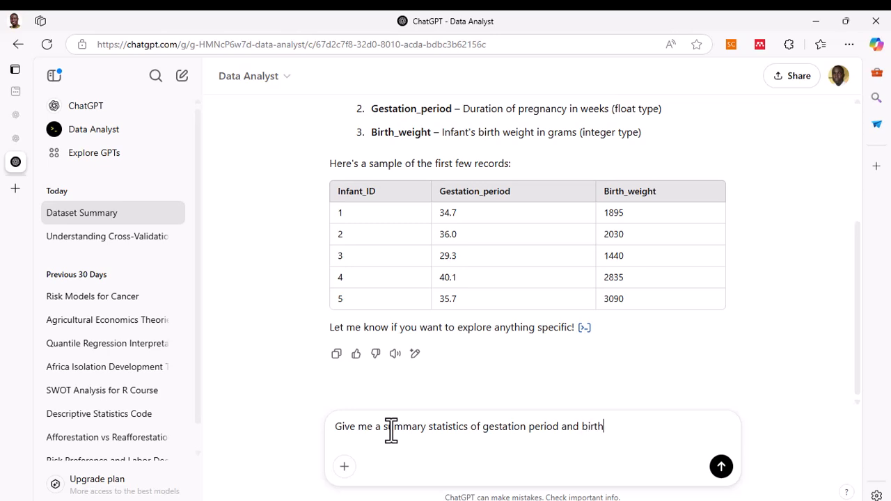
{"action": "type", "text": " weight"}
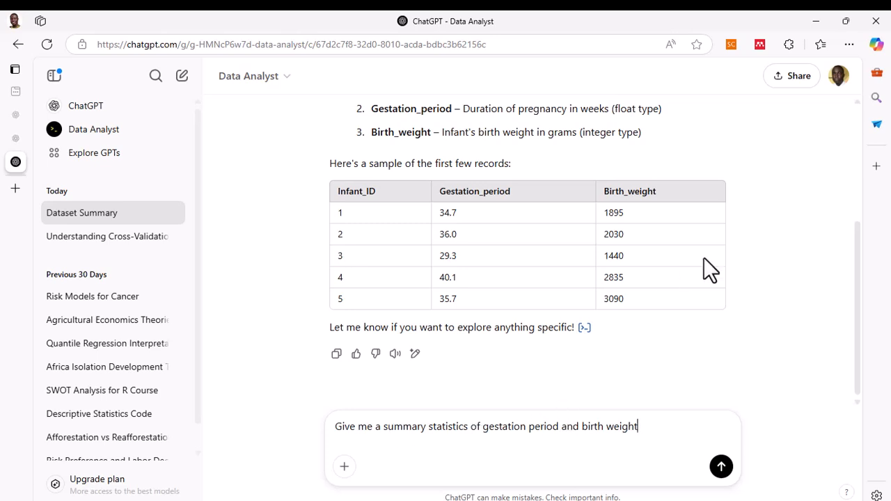
{"action": "left_click", "coordinate": [721, 466]}
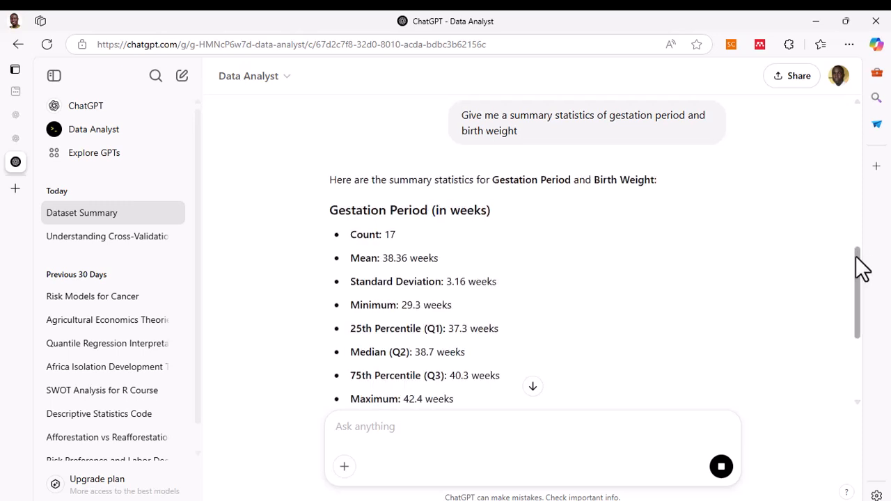
- Ask for a bar graph by sending "Can we do a bar graph on the gestation period?"
{"action": "mouse_move", "coordinate": [860, 268]}
{"action": "left_mouse_down"}
{"action": "mouse_move", "coordinate": [860, 341]}
{"action": "mouse_move", "coordinate": [853, 254]}
{"action": "left_mouse_up"}
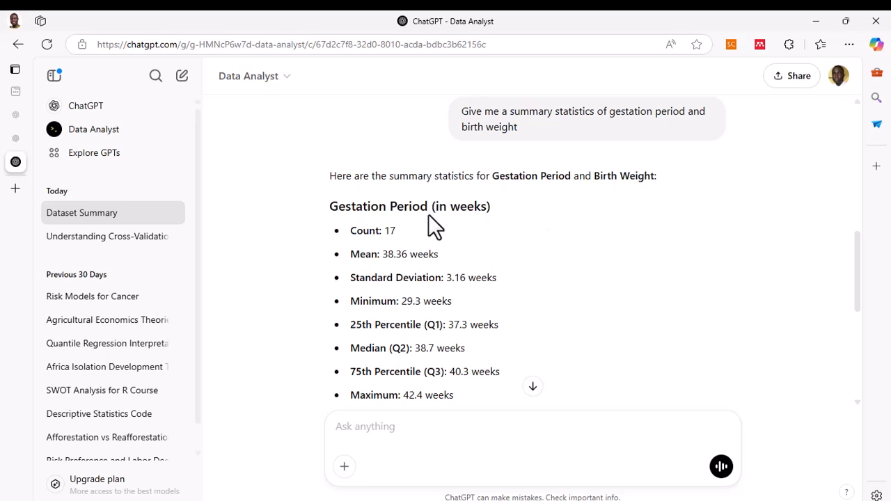
{"action": "left_click_drag", "start_coordinate": [859, 248], "coordinate": [848, 264]}
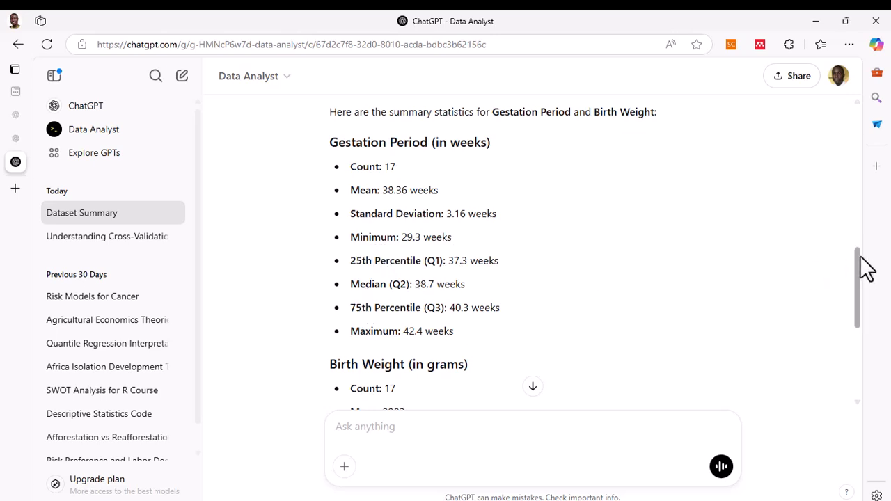
{"action": "left_click_drag", "start_coordinate": [861, 258], "coordinate": [859, 325]}
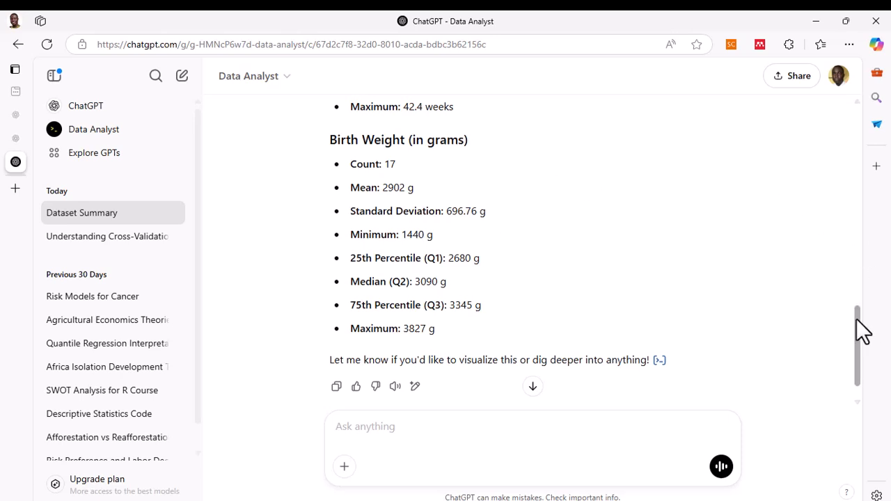
{"action": "left_click_drag", "start_coordinate": [857, 319], "coordinate": [863, 185]}
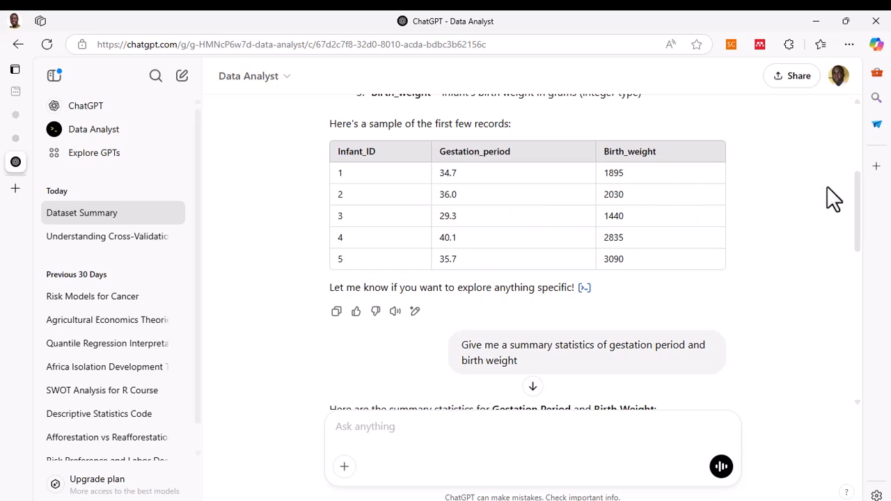
{"action": "left_click_drag", "start_coordinate": [866, 201], "coordinate": [859, 368]}
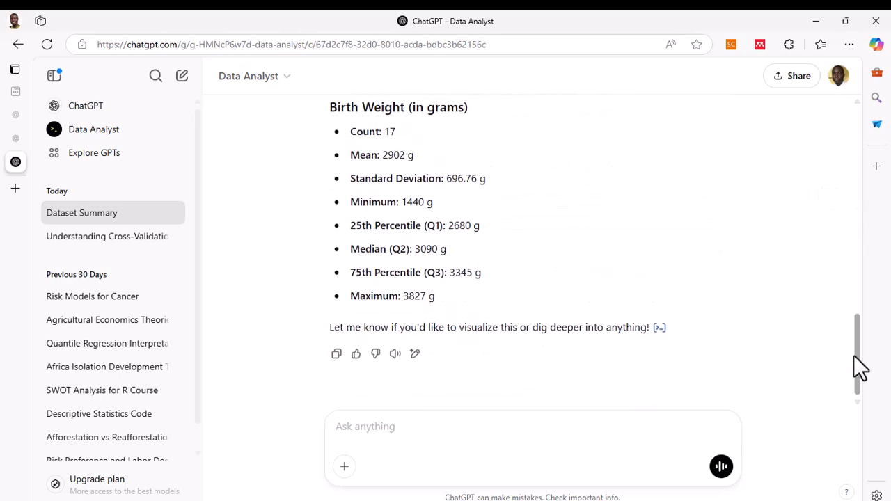
{"action": "left_click", "coordinate": [391, 432]}
{"action": "type", "text": "Can we "}
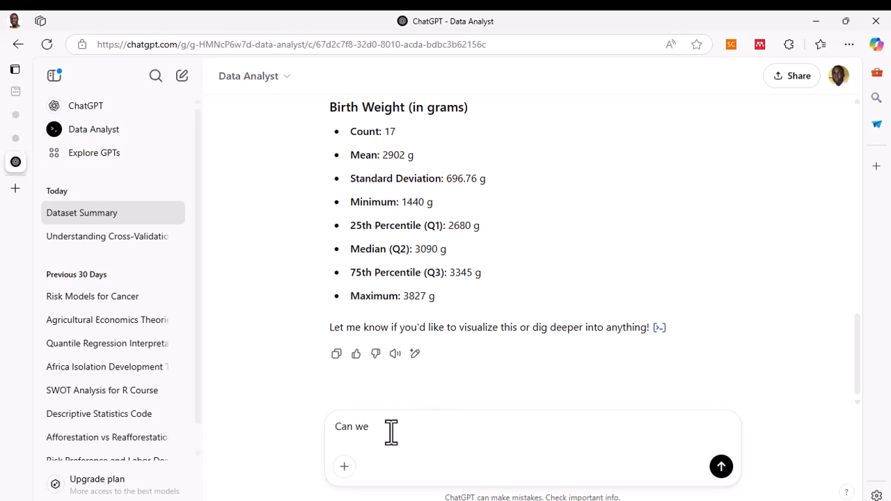
{"action": "type", "text": "do a bar hraph"}
{"action": "key", "text": "BackSpace"}
{"action": "key", "text": "BackSpace"}
{"action": "key", "text": "BackSpace"}
{"action": "key", "text": "BackSpace"}
{"action": "key", "text": "BackSpace"}
{"action": "type", "text": "graph on the gest"}
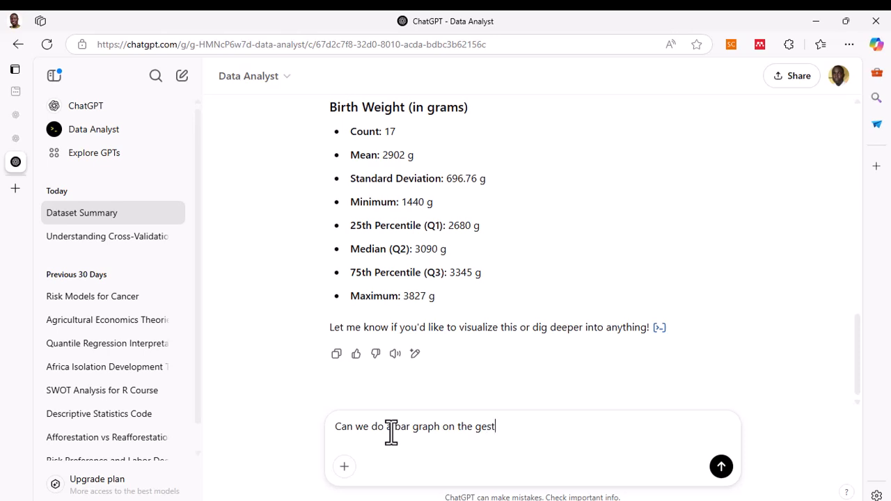
{"action": "type", "text": "ation period?"}
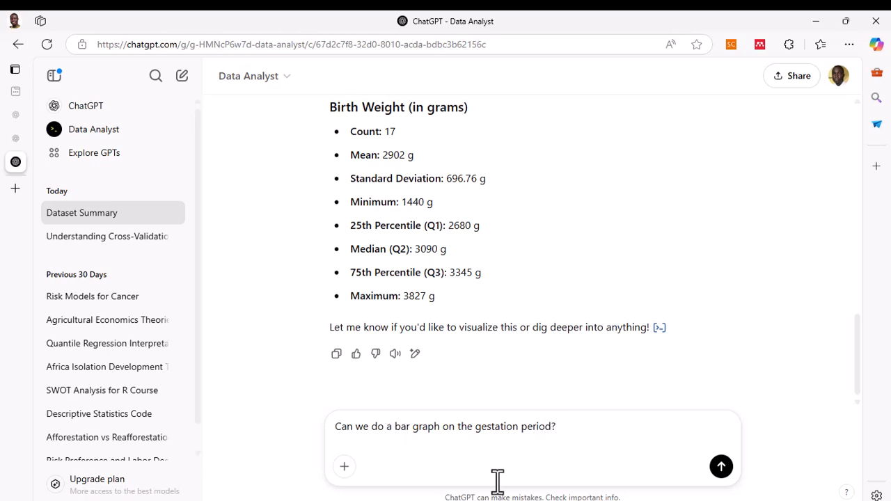
{"action": "left_click", "coordinate": [721, 468]}
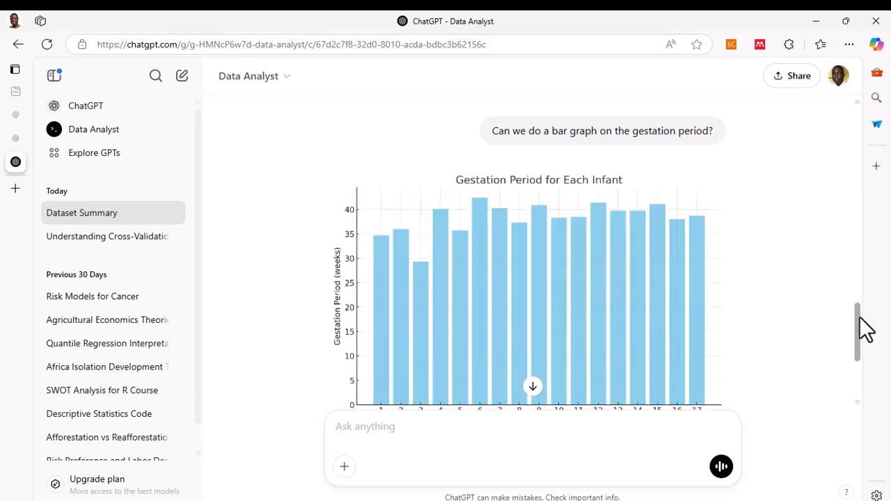
- Send the prompt "give me a histogram of birth weight and gestation period"
{"action": "scroll", "coordinate": [862, 327], "scroll_direction": "down", "scroll_amount": 1}
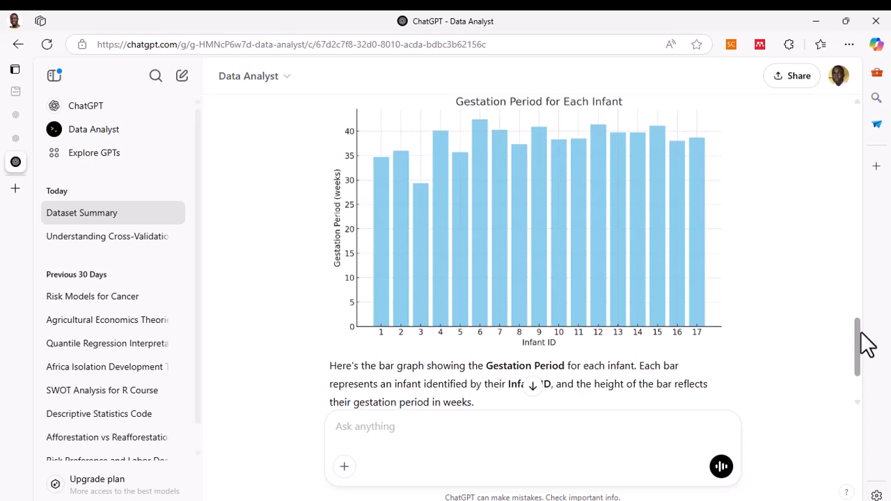
{"action": "mouse_move", "coordinate": [862, 333]}
{"action": "left_mouse_down"}
{"action": "mouse_move", "coordinate": [863, 286]}
{"action": "mouse_move", "coordinate": [860, 341]}
{"action": "left_mouse_up"}
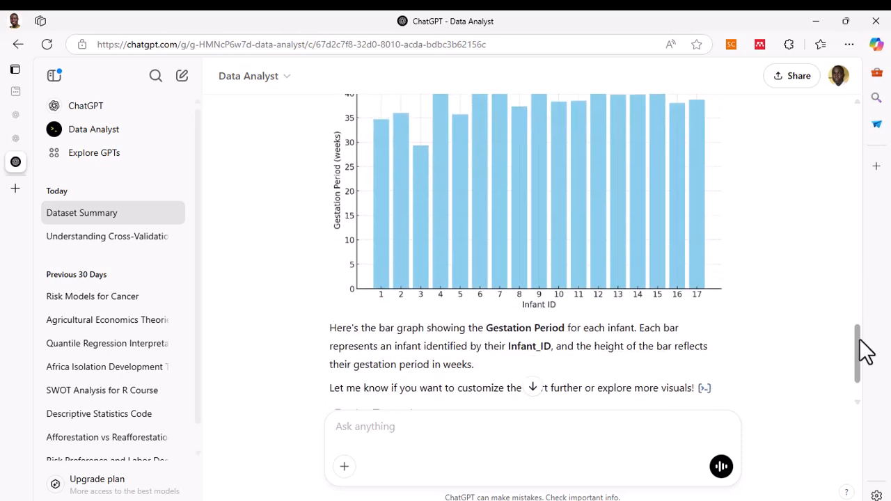
{"action": "mouse_move", "coordinate": [867, 351]}
{"action": "left_mouse_down"}
{"action": "mouse_move", "coordinate": [868, 341]}
{"action": "mouse_move", "coordinate": [868, 365]}
{"action": "left_mouse_up"}
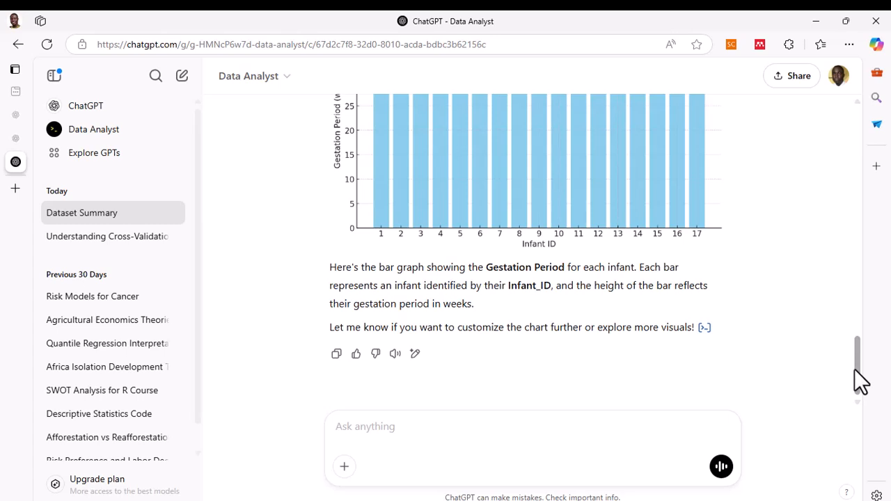
{"action": "left_click_drag", "start_coordinate": [861, 382], "coordinate": [863, 360]}
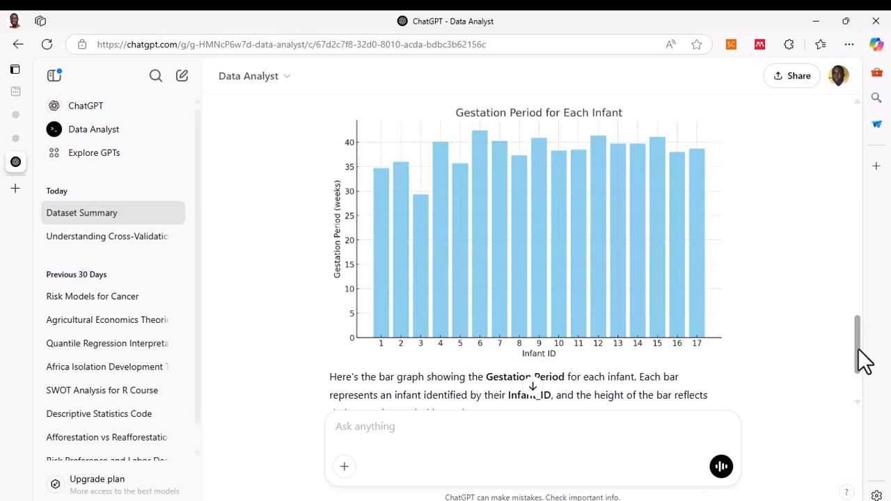
{"action": "left_click_drag", "start_coordinate": [859, 350], "coordinate": [858, 375]}
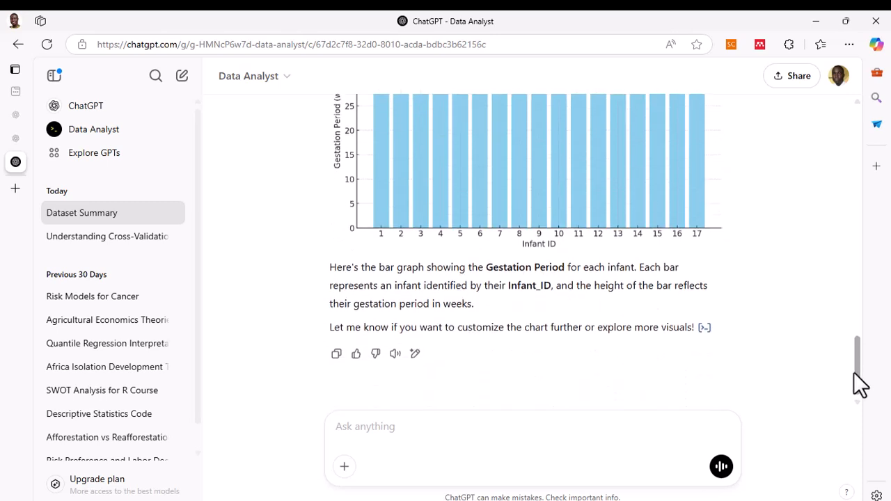
{"action": "left_click", "coordinate": [398, 426]}
{"action": "type", "text": "give"}
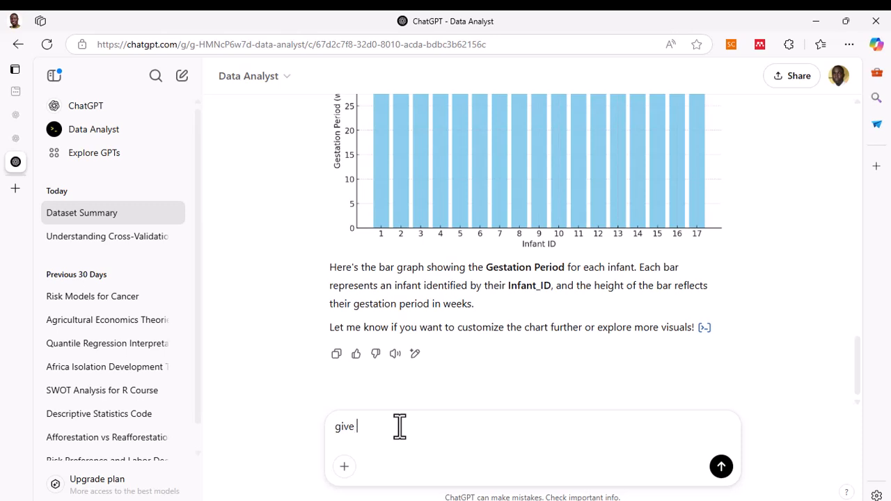
{"action": "type", "text": " me a histogram of bo"}
{"action": "key", "text": "BackSpace"}
{"action": "type", "text": "irth weight and "}
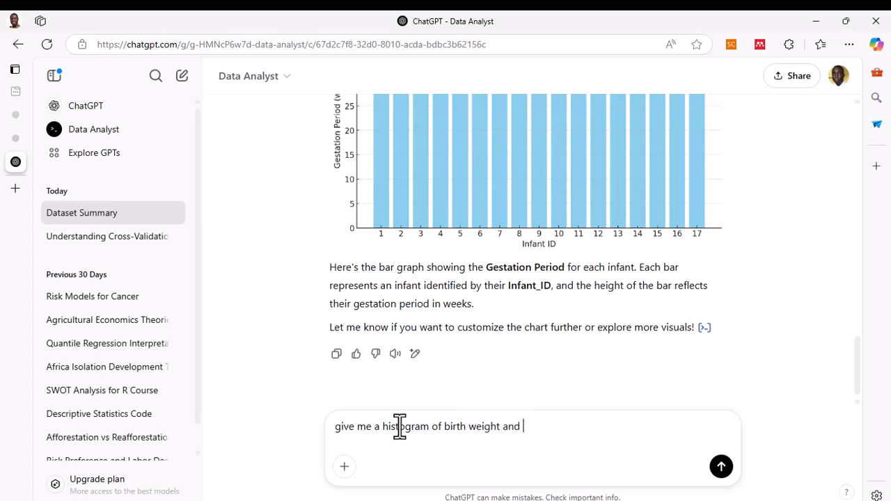
{"action": "type", "text": "gestation period"}
{"action": "key", "text": "Return"}
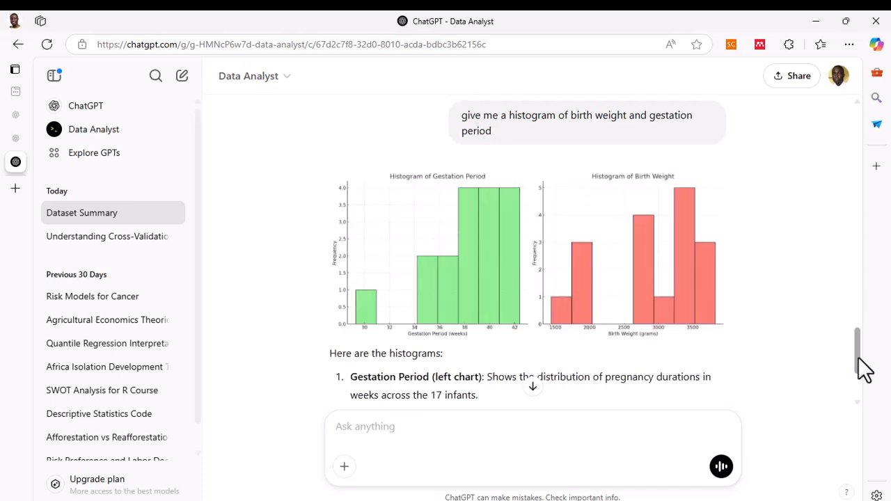
- Send the prompt "Can you give us a short description of the chart?"
{"action": "mouse_move", "coordinate": [865, 364]}
{"action": "left_mouse_down"}
{"action": "mouse_move", "coordinate": [866, 339]}
{"action": "mouse_move", "coordinate": [864, 379]}
{"action": "mouse_move", "coordinate": [857, 367]}
{"action": "left_mouse_up"}
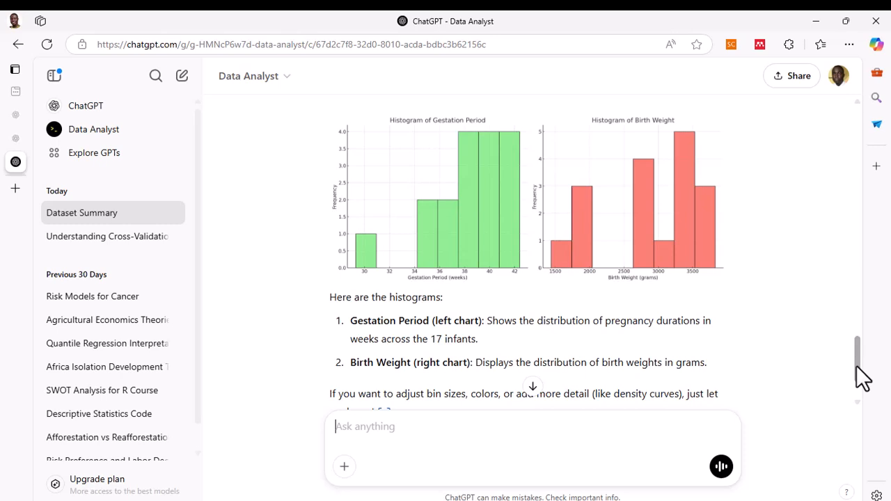
{"action": "left_click_drag", "start_coordinate": [863, 379], "coordinate": [857, 362]}
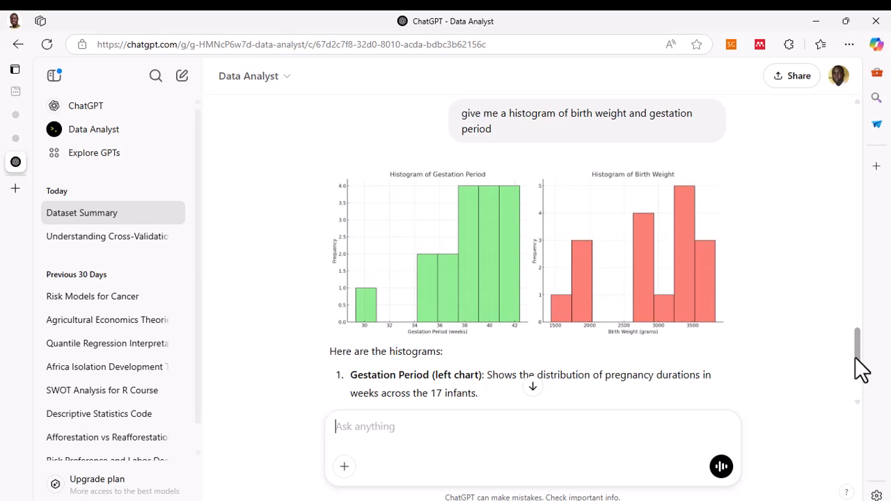
{"action": "left_click_drag", "start_coordinate": [862, 371], "coordinate": [856, 388]}
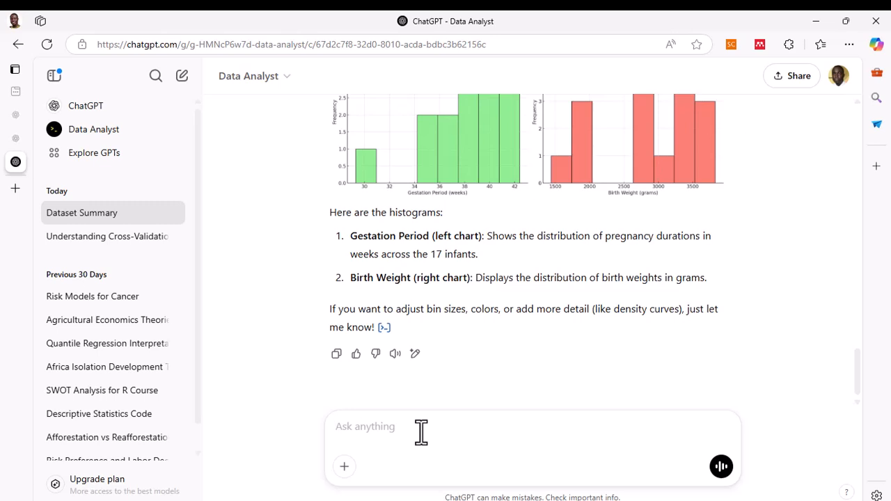
{"action": "type", "text": "v"}
{"action": "key", "text": "BackSpace"}
{"action": "type", "text": "Can you g"}
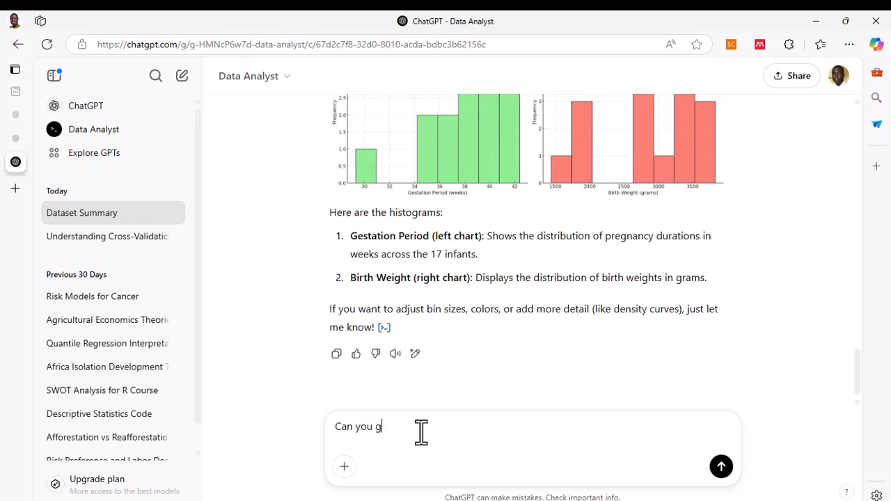
{"action": "type", "text": "ive us a short description og"}
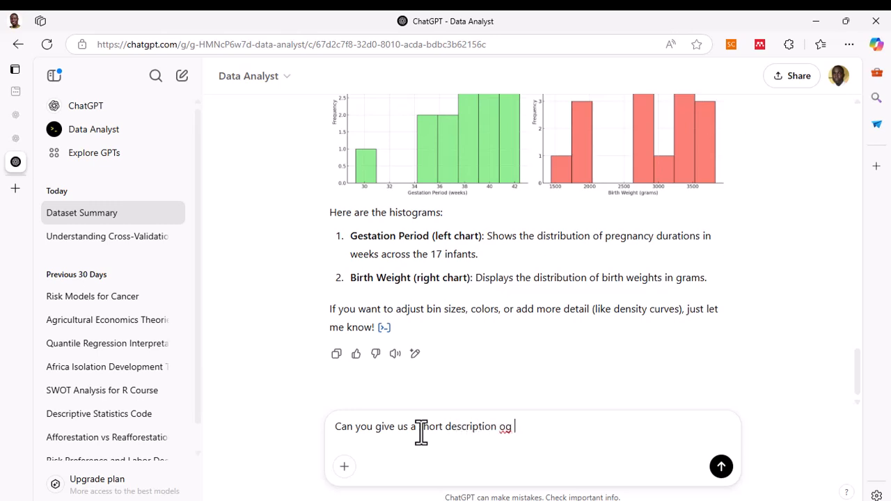
{"action": "key", "text": "BackSpace"}
{"action": "type", "text": "f the chart/"}
{"action": "key", "text": "BackSpace"}
{"action": "type", "text": "?"}
{"action": "key", "text": "Return"}
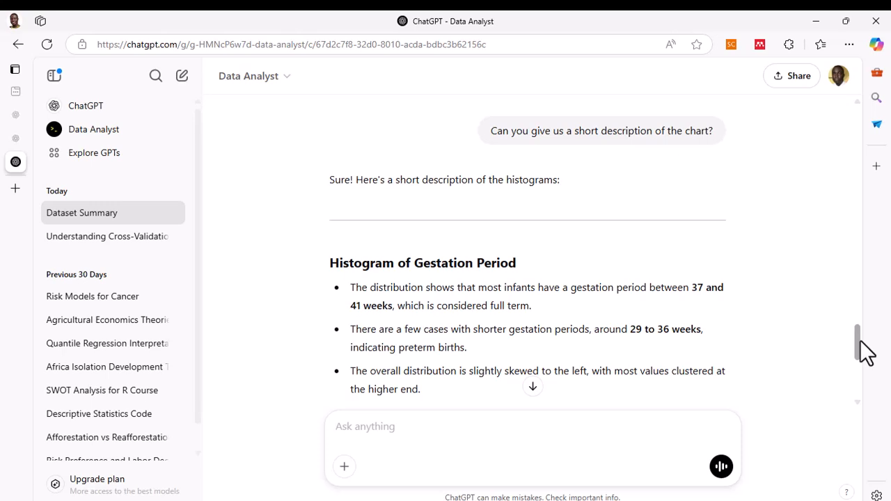
- Read through the response describing the gestation period and birth weight histograms
{"action": "left_click_drag", "start_coordinate": [861, 348], "coordinate": [842, 296]}
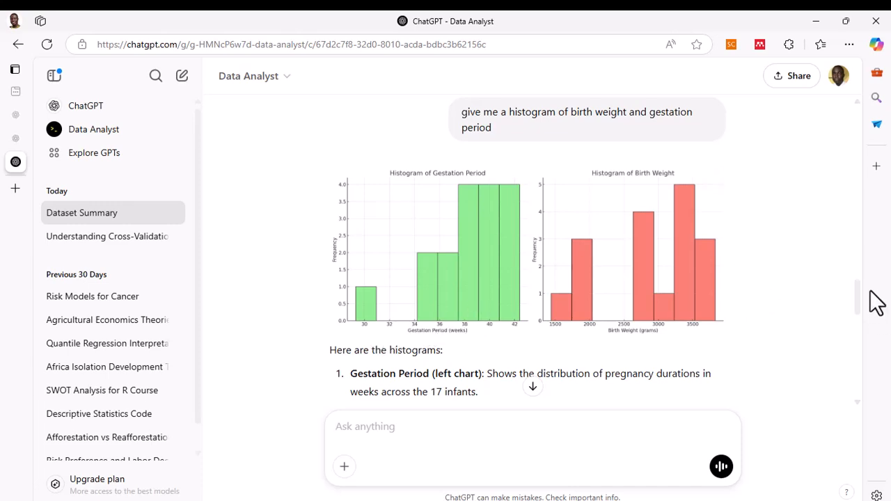
{"action": "mouse_move", "coordinate": [863, 303]}
{"action": "left_mouse_down"}
{"action": "mouse_move", "coordinate": [861, 348]}
{"action": "mouse_move", "coordinate": [862, 288]}
{"action": "mouse_move", "coordinate": [861, 304]}
{"action": "left_mouse_up"}
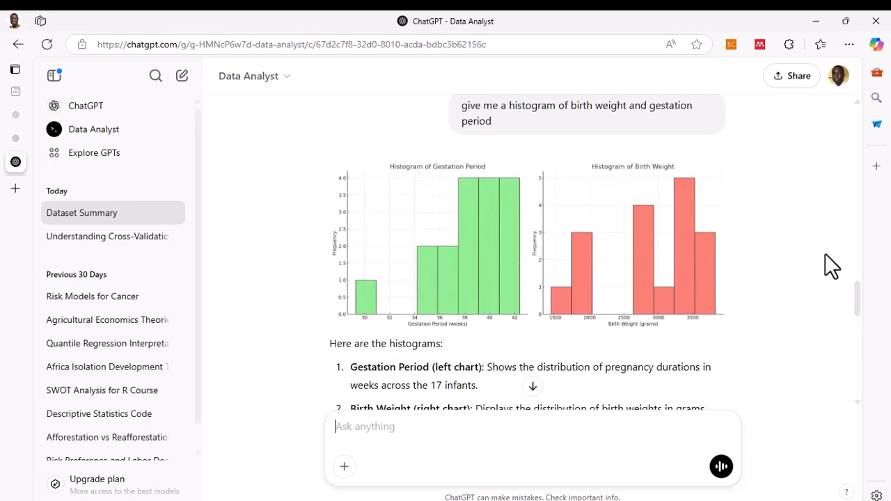
{"action": "left_click_drag", "start_coordinate": [858, 307], "coordinate": [852, 362]}
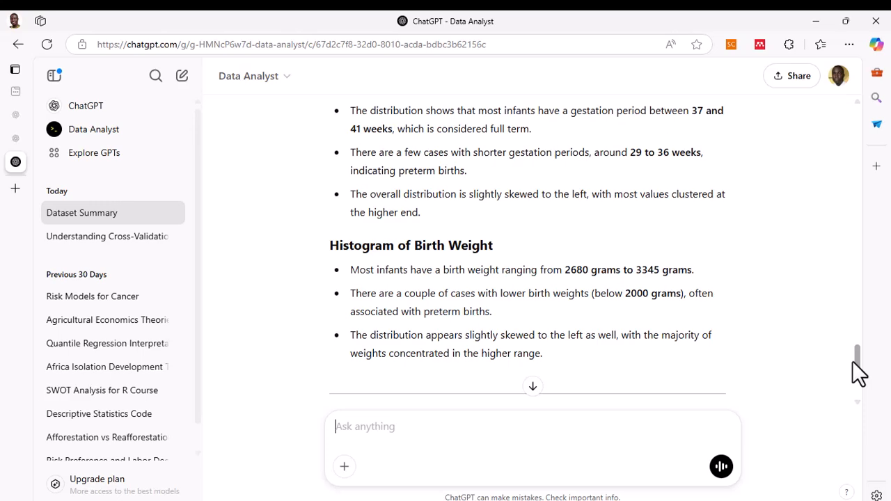
- Request a correlation test by sending "Give us a correlation test between gestation peroid and birthweight"
{"action": "scroll", "coordinate": [854, 362], "scroll_direction": "up", "scroll_amount": 1}
{"action": "left_click_drag", "start_coordinate": [854, 359], "coordinate": [850, 298]}
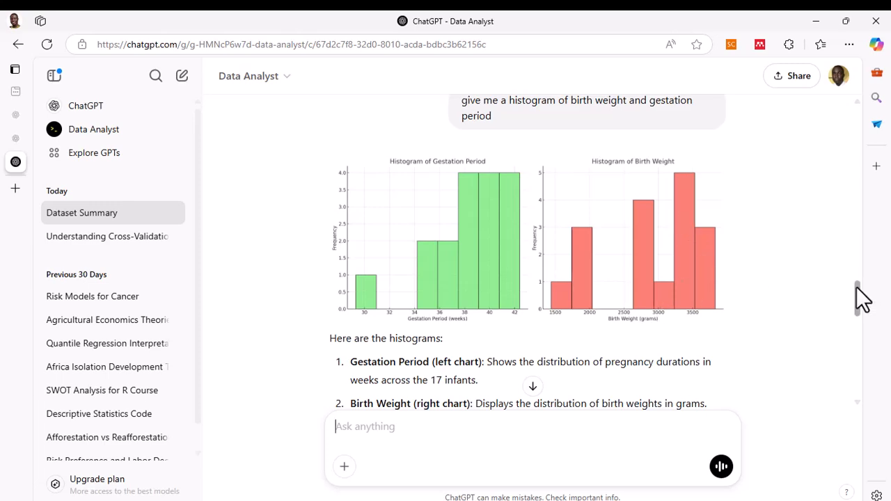
{"action": "left_click_drag", "start_coordinate": [856, 285], "coordinate": [852, 364]}
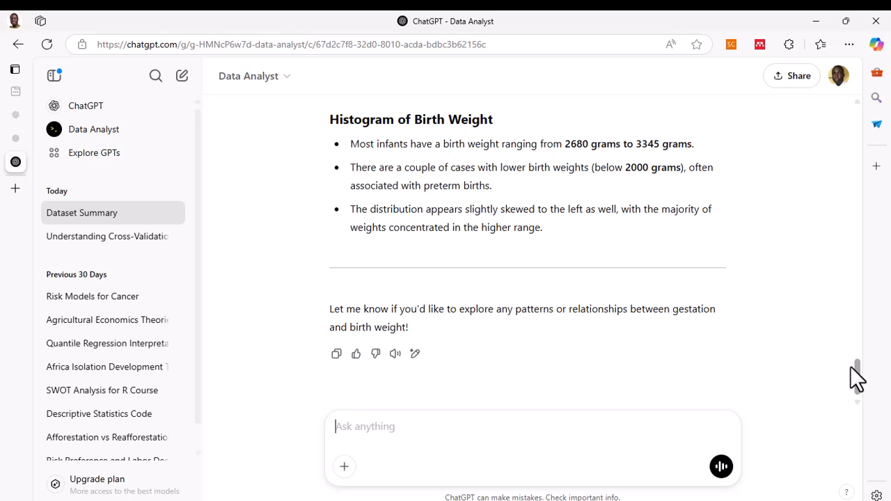
{"action": "left_click_drag", "start_coordinate": [850, 366], "coordinate": [856, 289]}
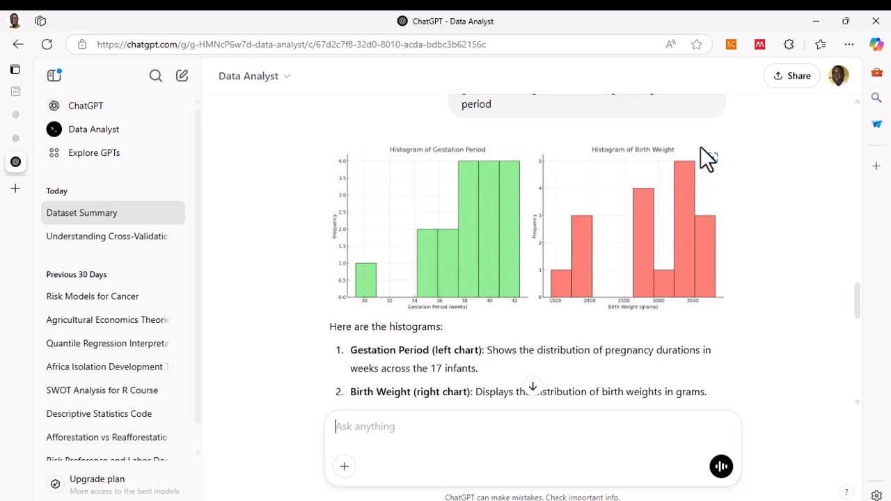
{"action": "left_click_drag", "start_coordinate": [857, 305], "coordinate": [858, 365]}
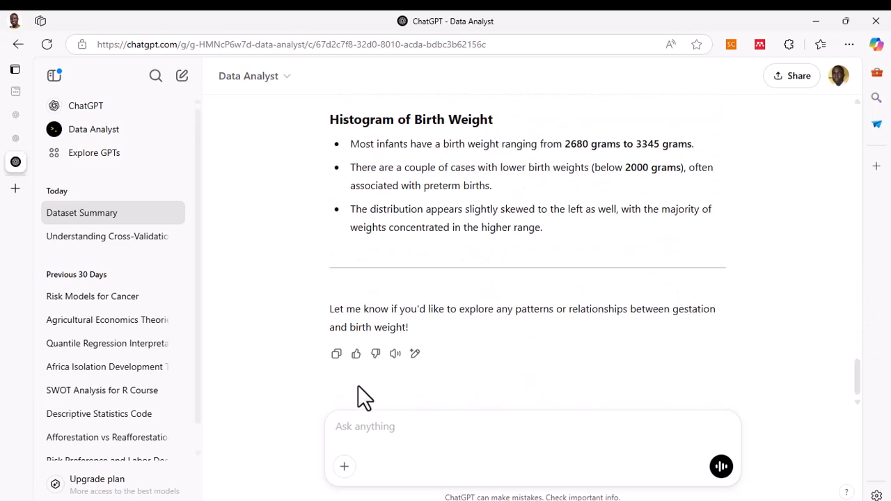
{"action": "type", "text": "Give us a correla"}
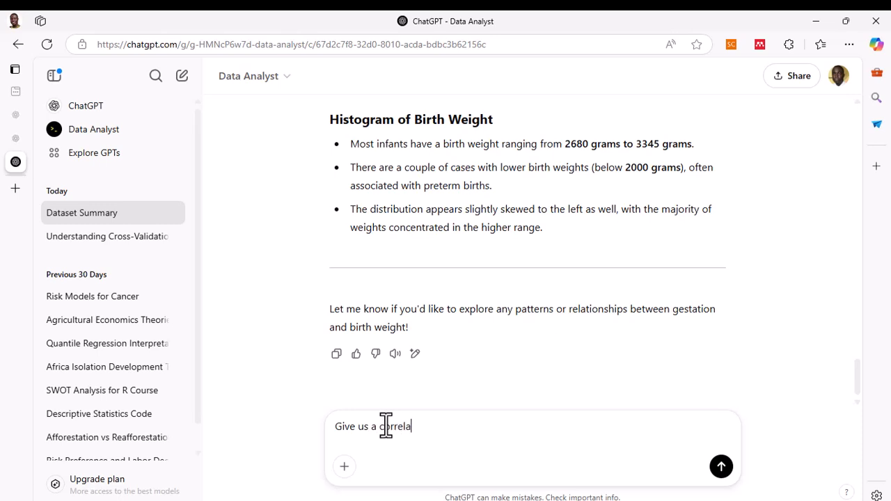
{"action": "type", "text": "tion test between g"}
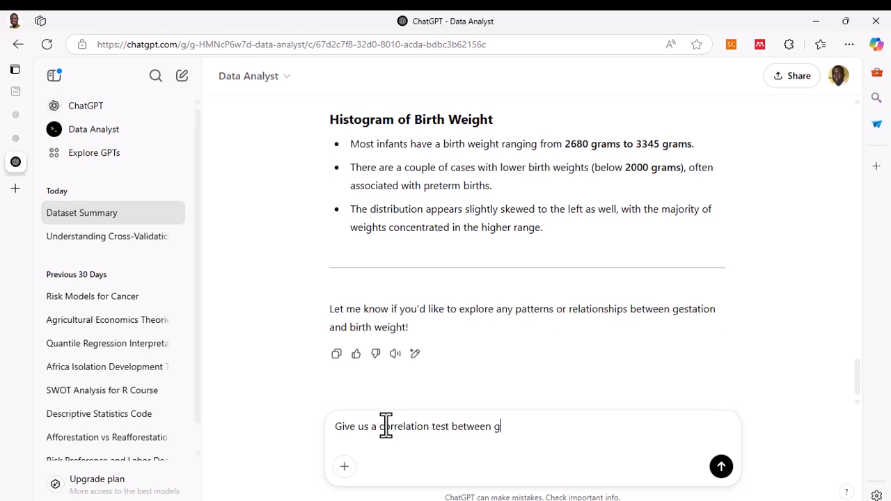
{"action": "type", "text": "estation peroid"}
{"action": "key", "text": "BackSpace"}
{"action": "type", "text": "id and"}
{"action": "key", "text": "BackSpace"}
{"action": "key", "text": "BackSpace"}
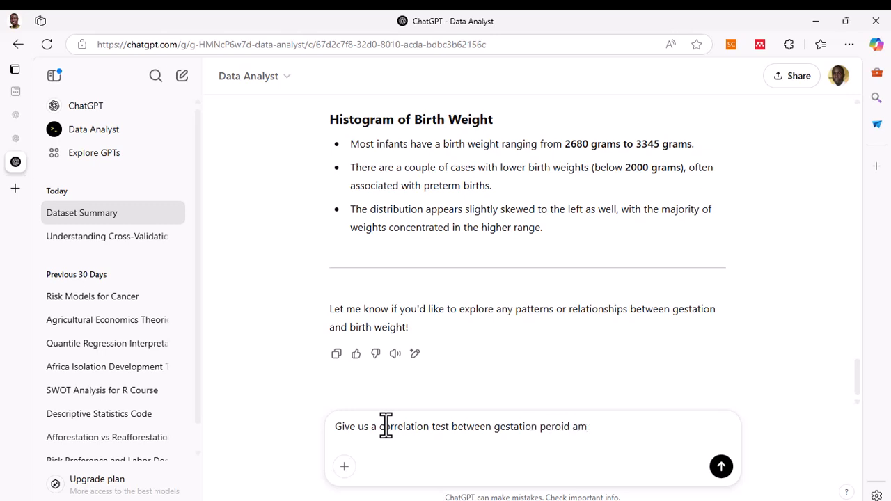
{"action": "type", "text": "nd birthweight"}
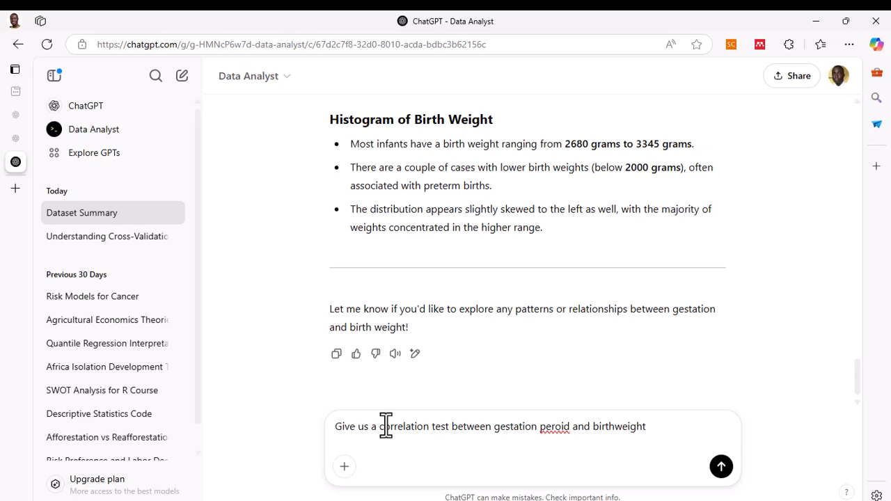
{"action": "key", "text": "Return"}
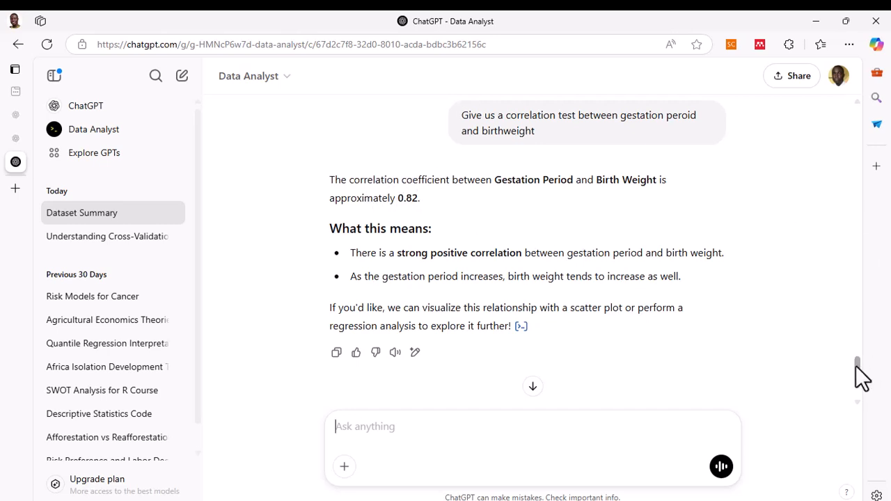
- Ask for a scatter plot by sending "Yes give us a scatter plot"
{"action": "scroll", "coordinate": [862, 376], "scroll_direction": "down", "scroll_amount": 1}
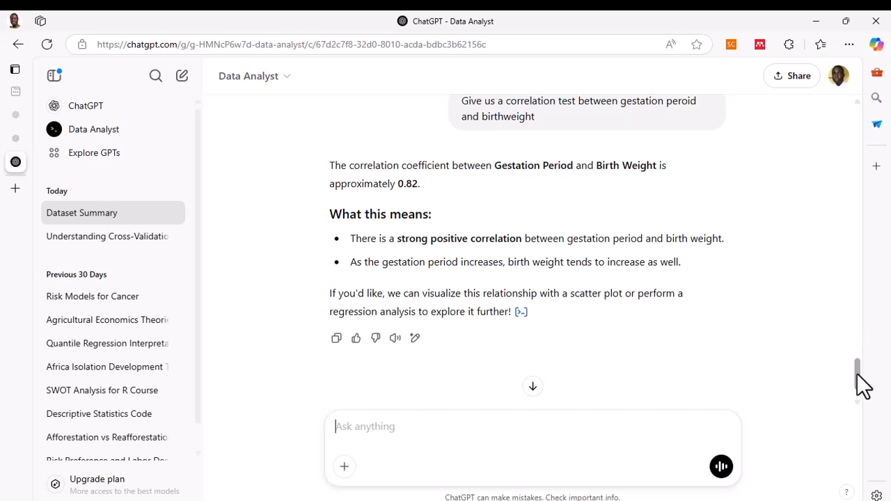
{"action": "scroll", "coordinate": [859, 394], "scroll_direction": "down", "scroll_amount": 1}
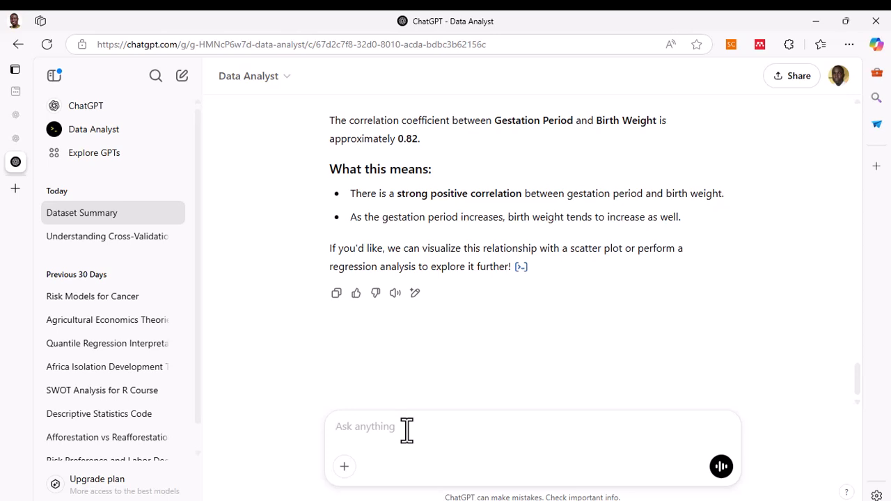
{"action": "type", "text": "Yes give us a scatter plot"}
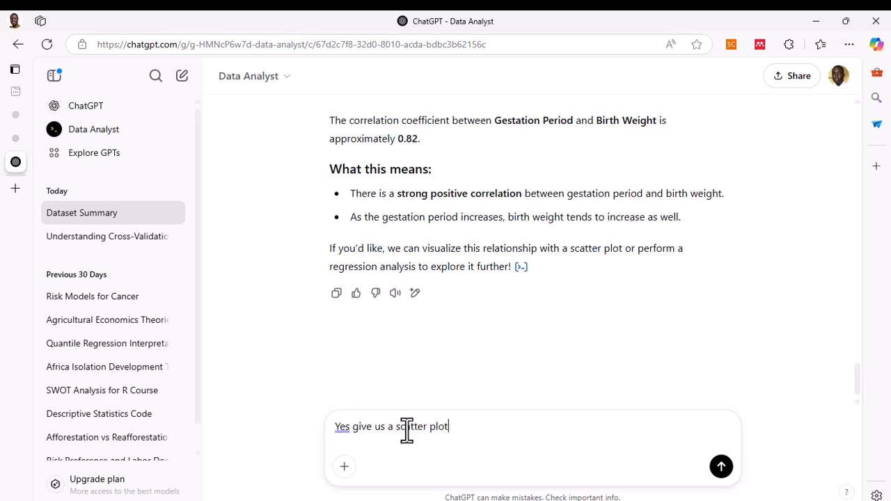
{"action": "key", "text": "Return"}
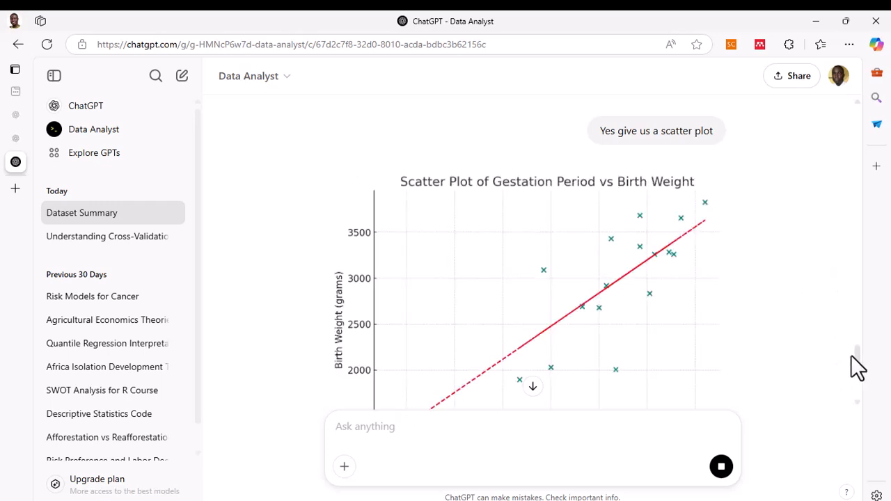
- Review the scatter plot of gestation period versus birth weight and its explanation alongside the correlation result
{"action": "scroll", "coordinate": [857, 365], "scroll_direction": "down", "scroll_amount": 2}
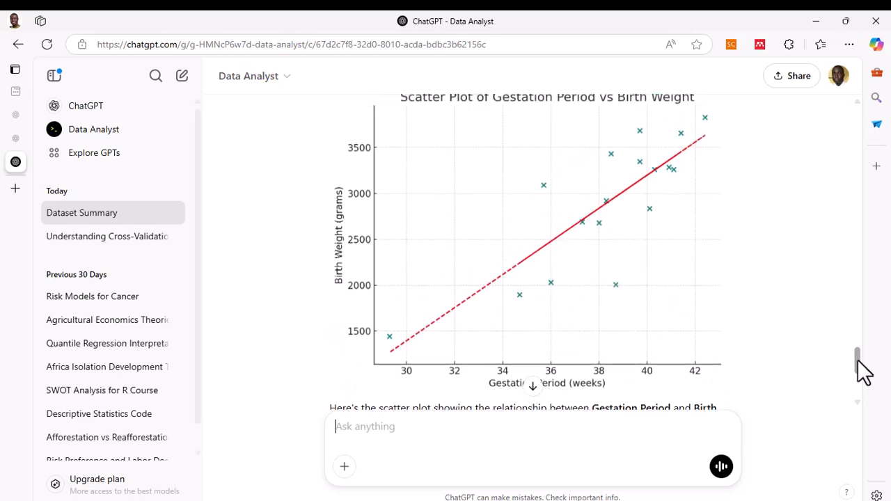
{"action": "left_click_drag", "start_coordinate": [857, 360], "coordinate": [858, 359]}
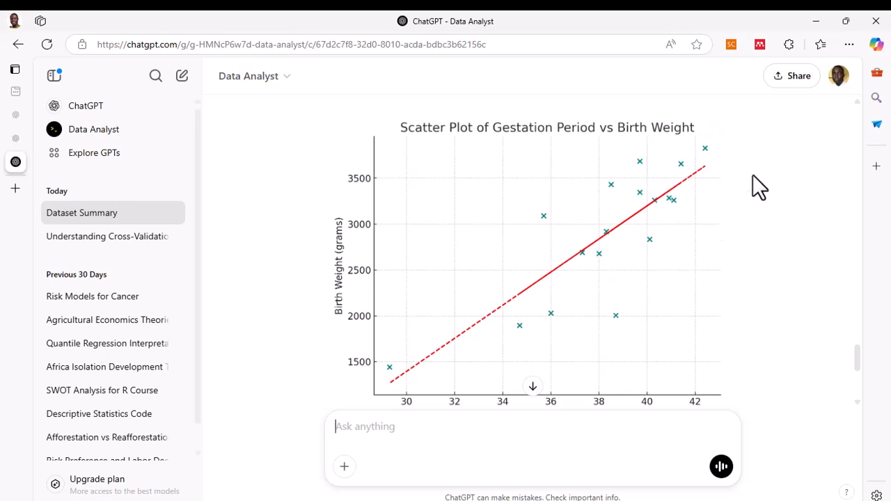
{"action": "left_click_drag", "start_coordinate": [857, 351], "coordinate": [858, 378]}
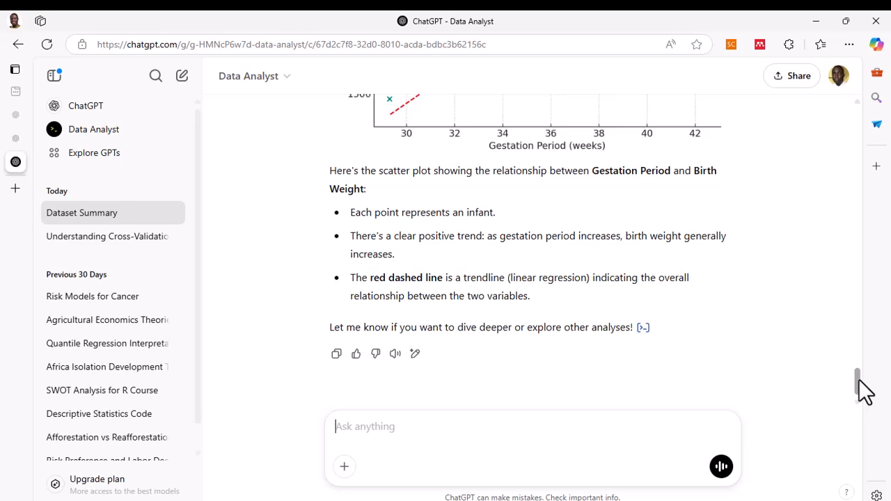
{"action": "left_click_drag", "start_coordinate": [864, 391], "coordinate": [861, 333]}
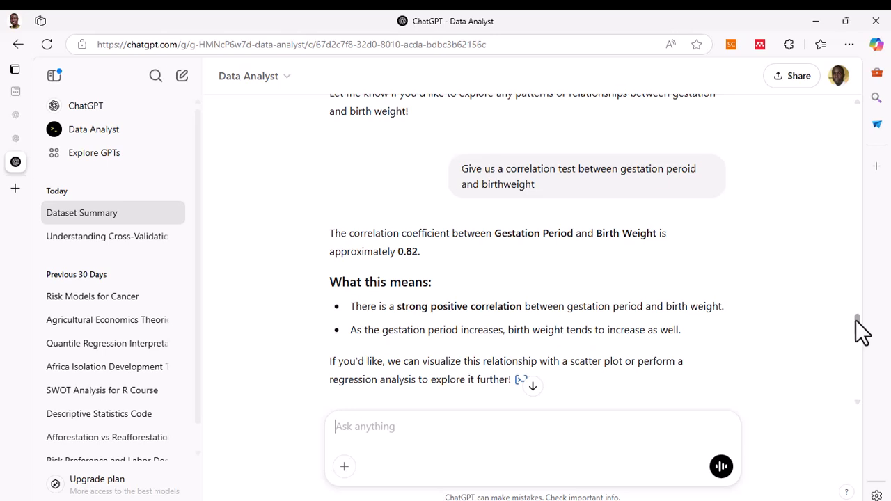
{"action": "left_click_drag", "start_coordinate": [857, 322], "coordinate": [866, 406]}
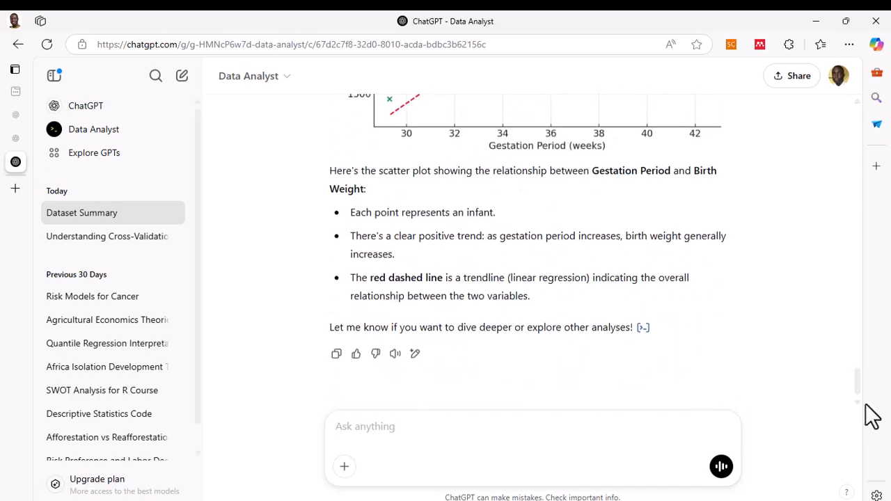